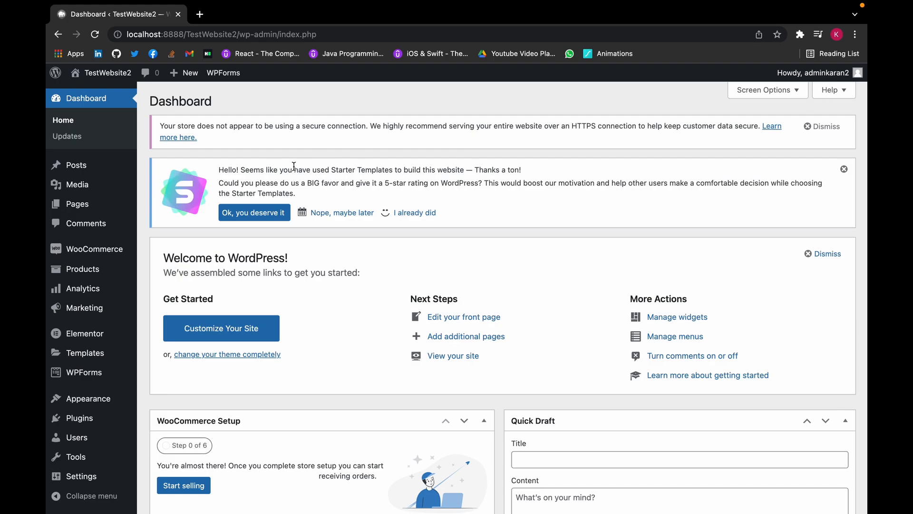
Search the plugin directory for "hustle", and install and activate the Hustle – Email Marketing, Lead Generation, Optins, Popups plugin.
{"action": "mouse_move", "coordinate": [97, 425]}
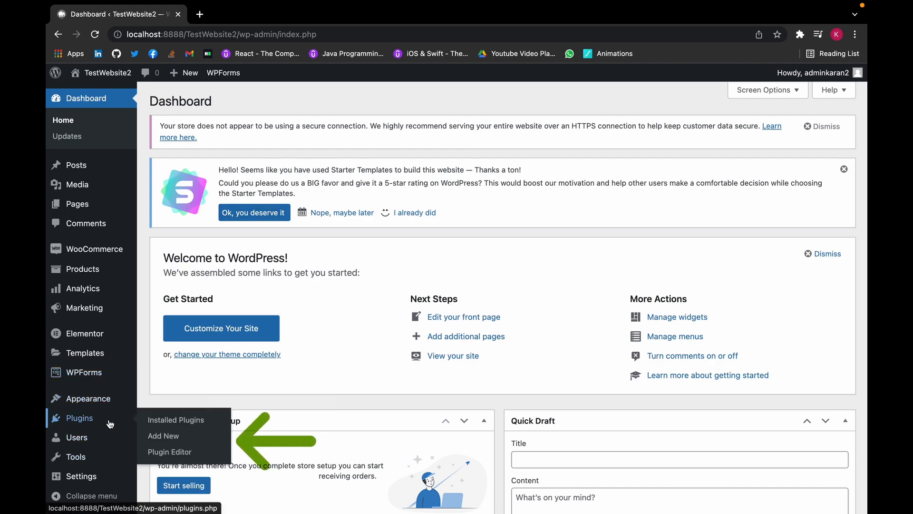
{"action": "left_click", "coordinate": [161, 436]}
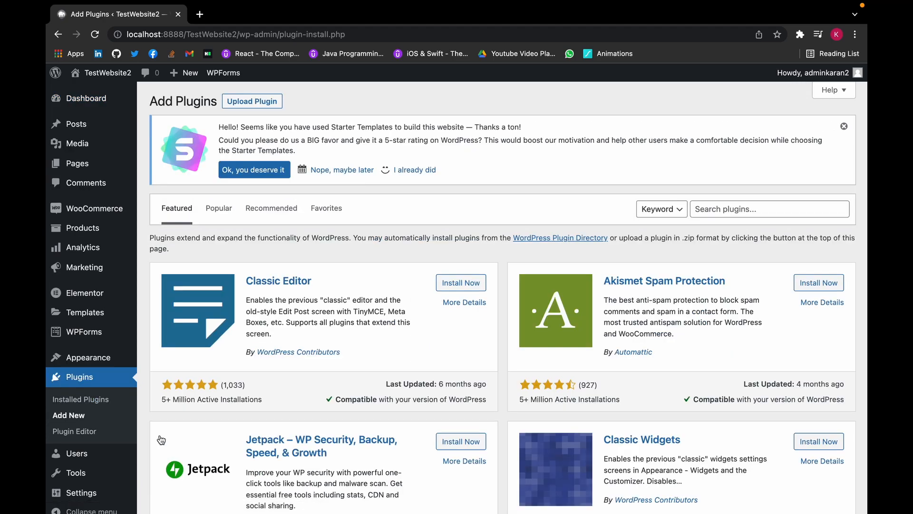
{"action": "left_click", "coordinate": [744, 215]}
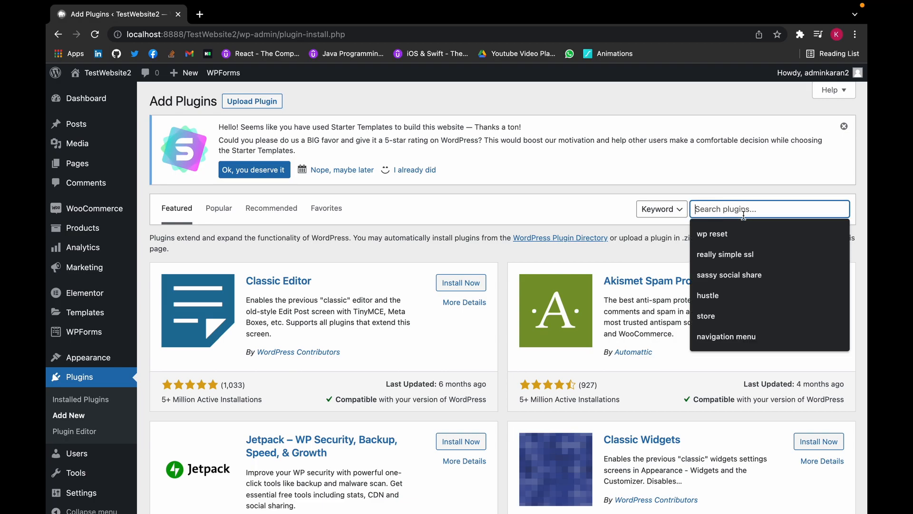
{"action": "type", "text": "hustle"}
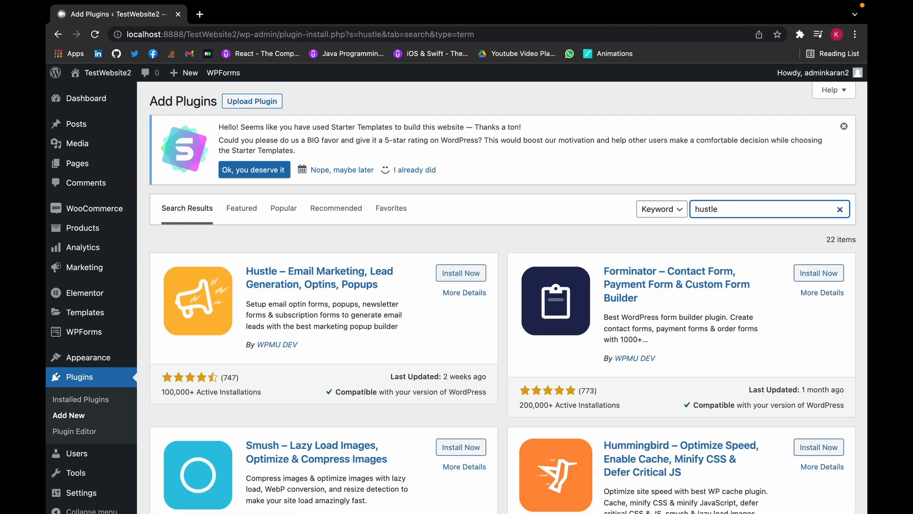
{"action": "left_click", "coordinate": [472, 273]}
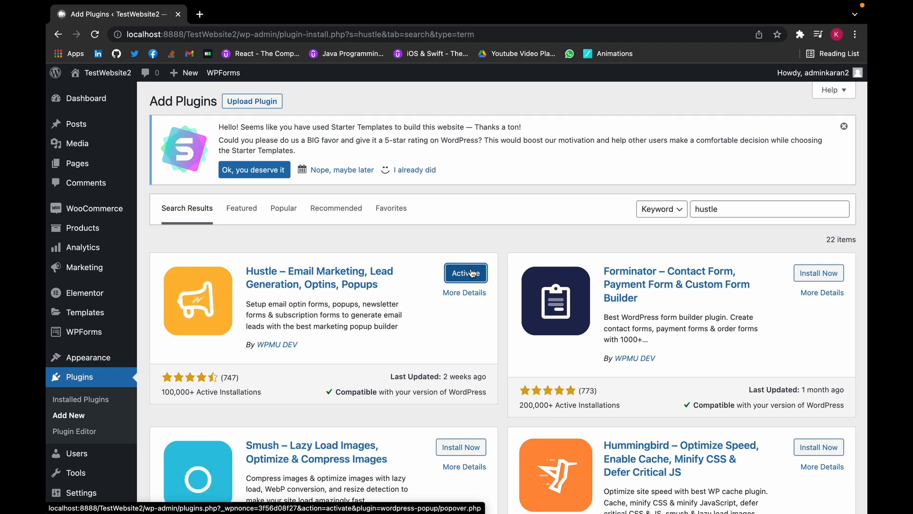
{"action": "left_click", "coordinate": [471, 272]}
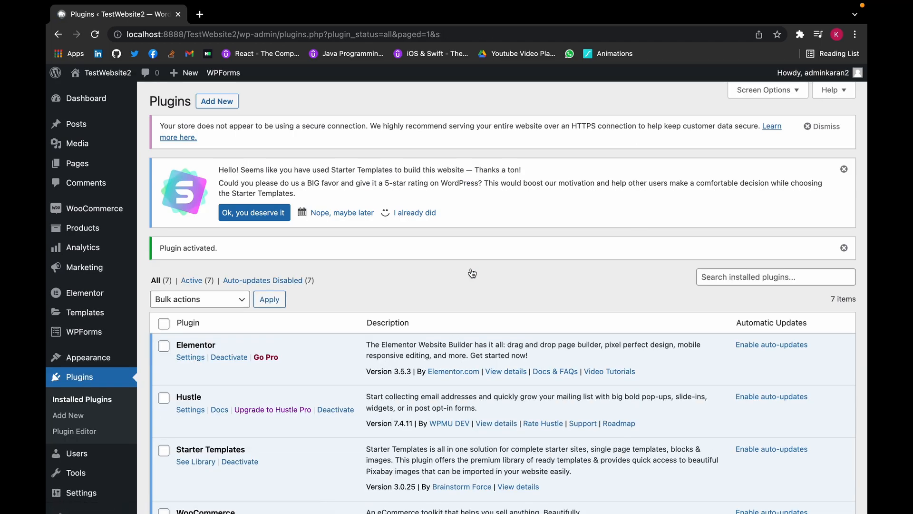
Open the Pop-ups page of the Hustle plugin.
{"action": "scroll", "coordinate": [472, 273], "scroll_direction": "down", "scroll_amount": 1}
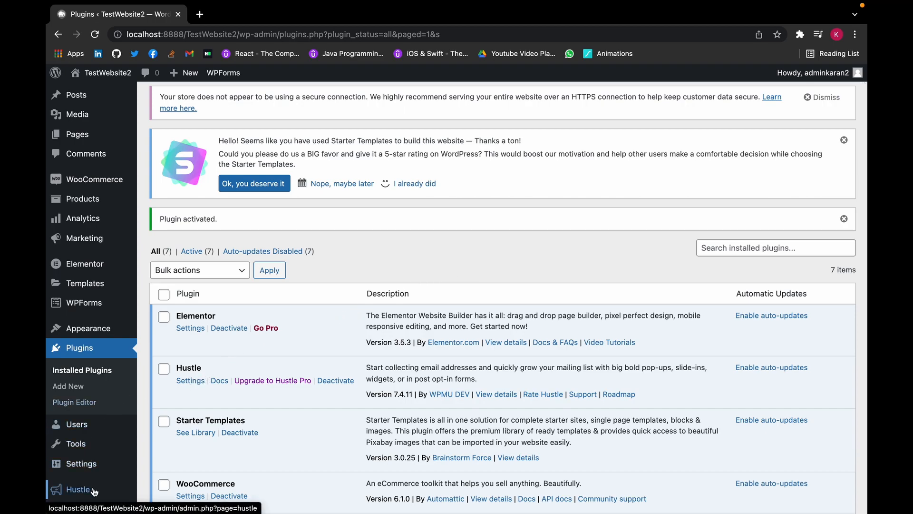
{"action": "mouse_move", "coordinate": [95, 492]}
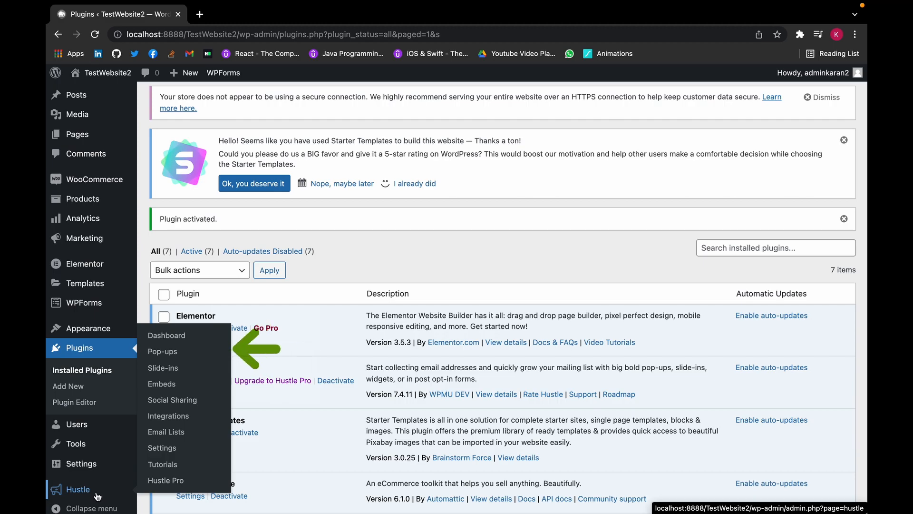
{"action": "left_click", "coordinate": [202, 355]}
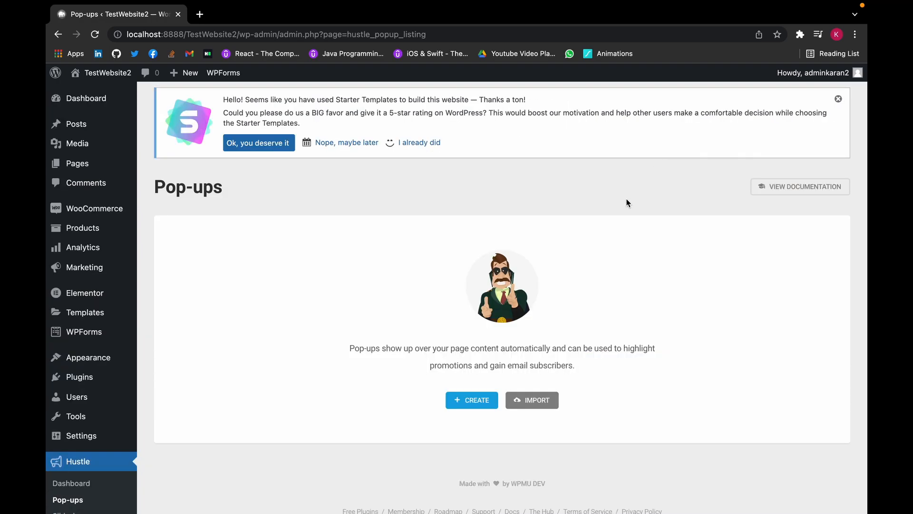
Create an Informational pop-up named "My first popup" from the Happy Holidays template.
{"action": "left_click", "coordinate": [477, 403]}
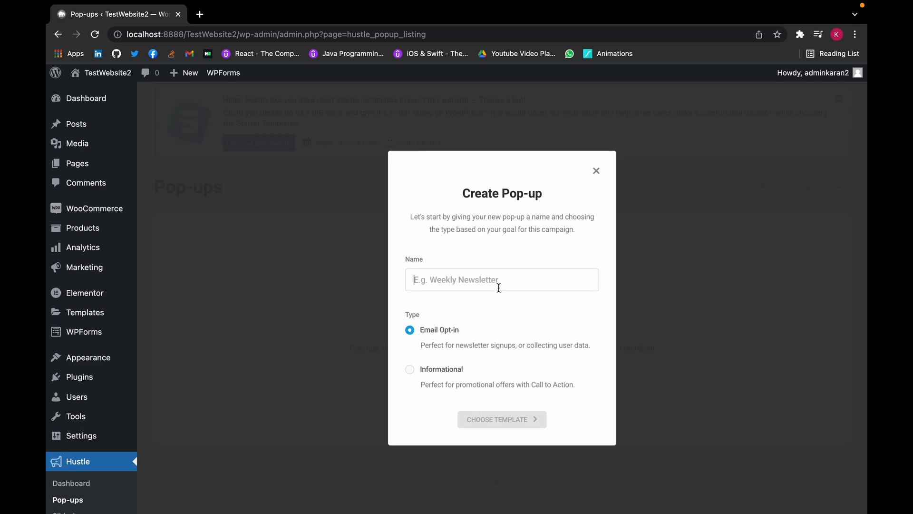
{"action": "left_click", "coordinate": [499, 288]}
{"action": "type", "text": "M"}
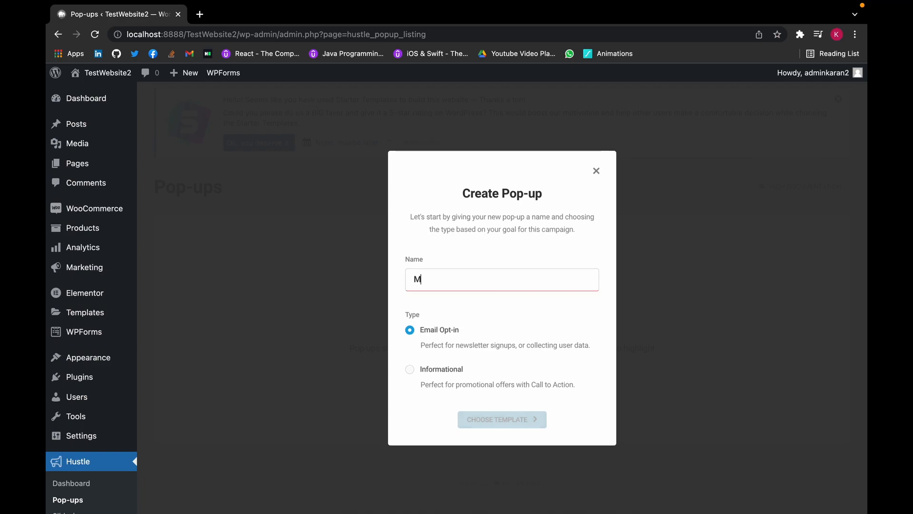
{"action": "type", "text": "y first popup"}
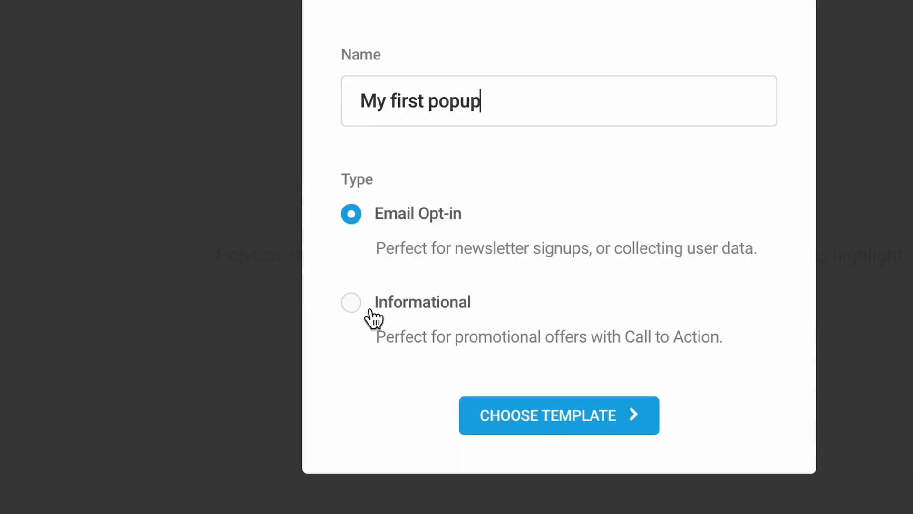
{"action": "left_click", "coordinate": [358, 310]}
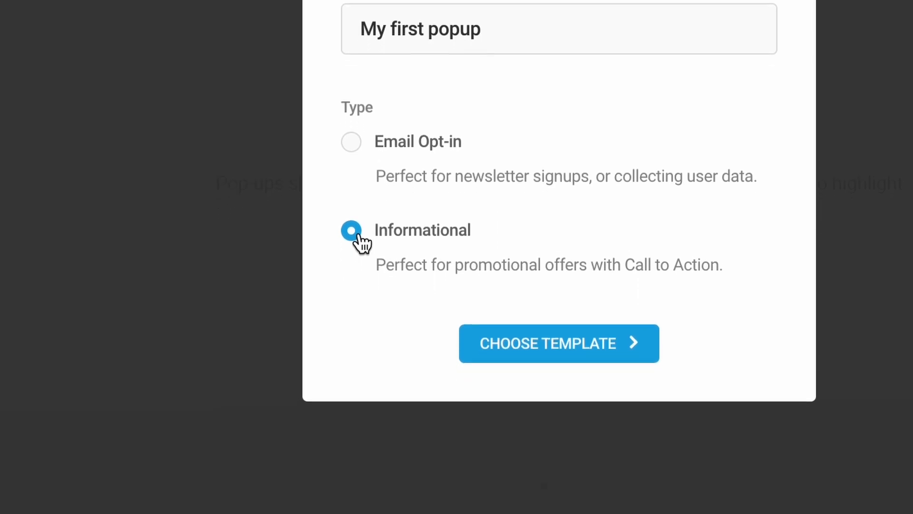
{"action": "left_click", "coordinate": [568, 325]}
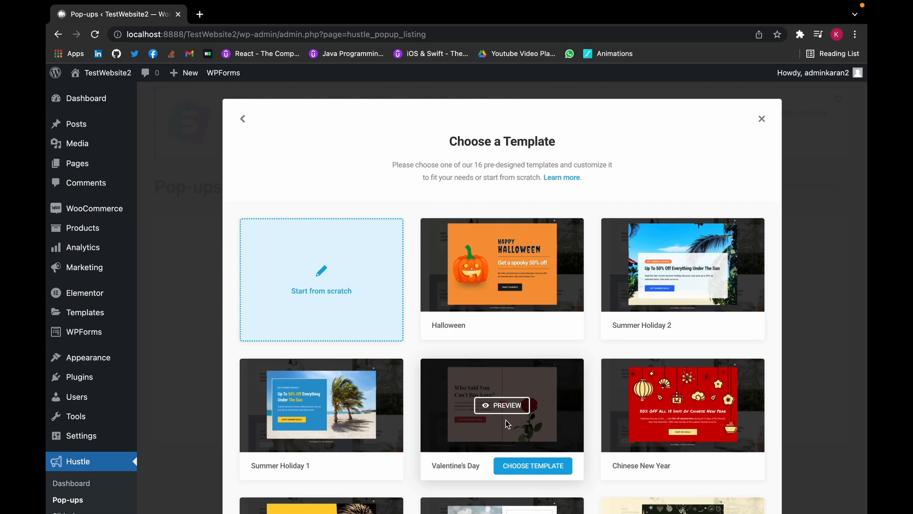
{"action": "scroll", "coordinate": [506, 420], "scroll_direction": "down", "scroll_amount": 5}
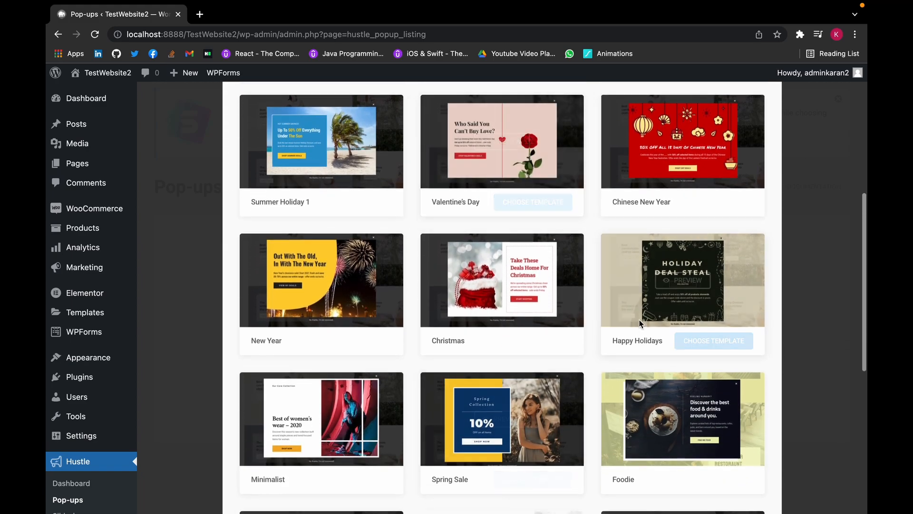
{"action": "left_click", "coordinate": [688, 343]}
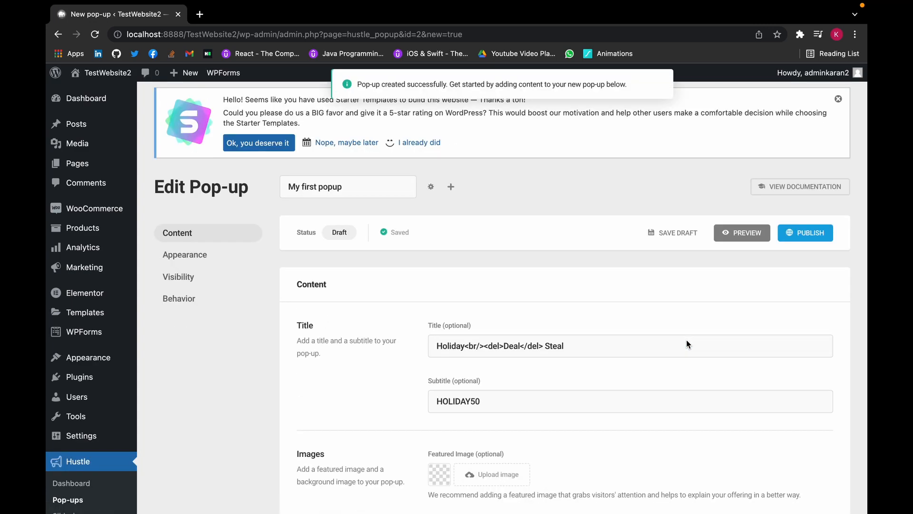
Set the pop-up's subtitle to HOLIDAY20.
{"action": "scroll", "coordinate": [686, 340], "scroll_direction": "down", "scroll_amount": 3}
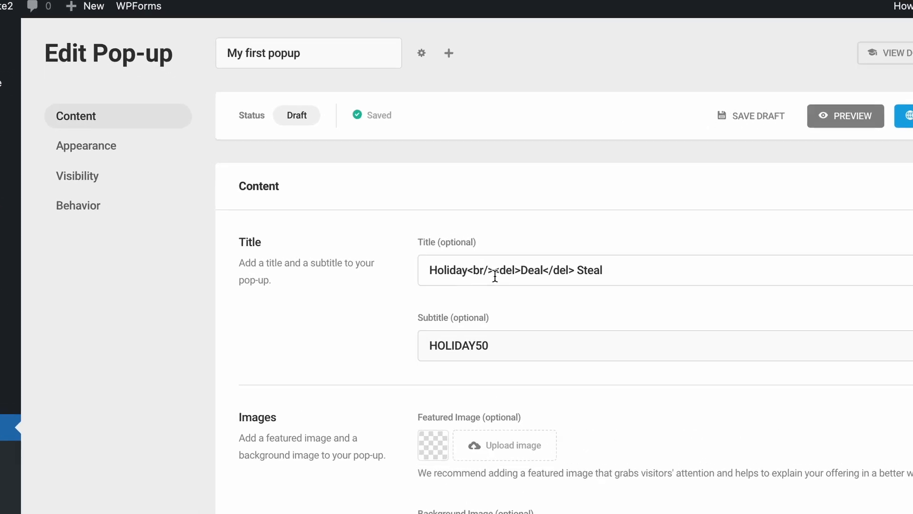
{"action": "left_click_drag", "start_coordinate": [484, 269], "coordinate": [472, 275]}
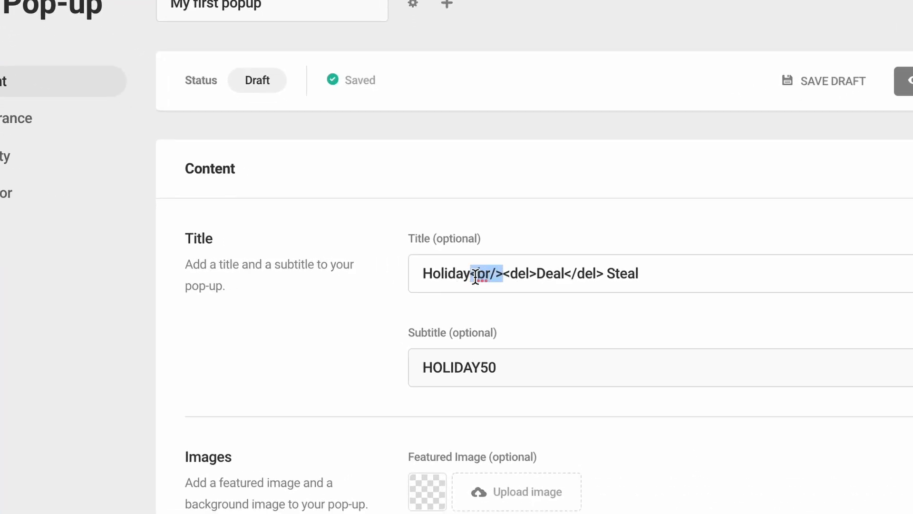
{"action": "left_click_drag", "start_coordinate": [565, 272], "coordinate": [536, 273]}
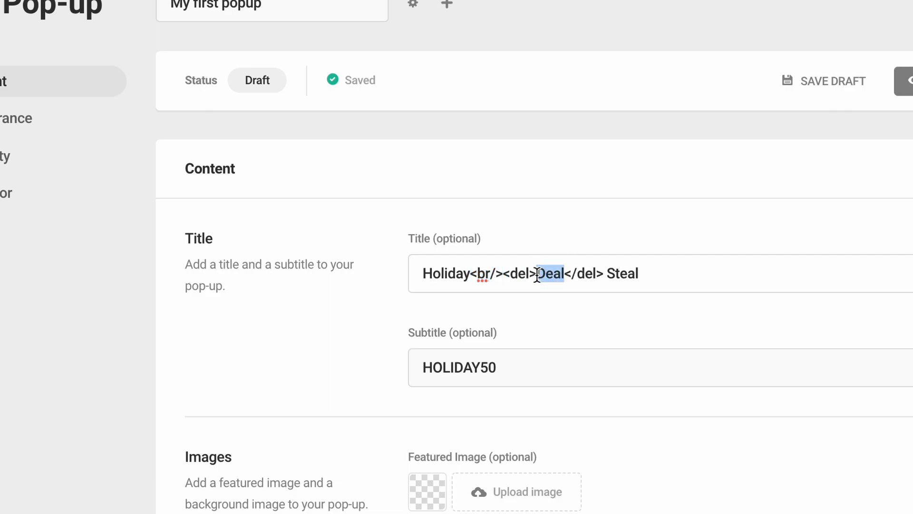
{"action": "left_click", "coordinate": [566, 337]}
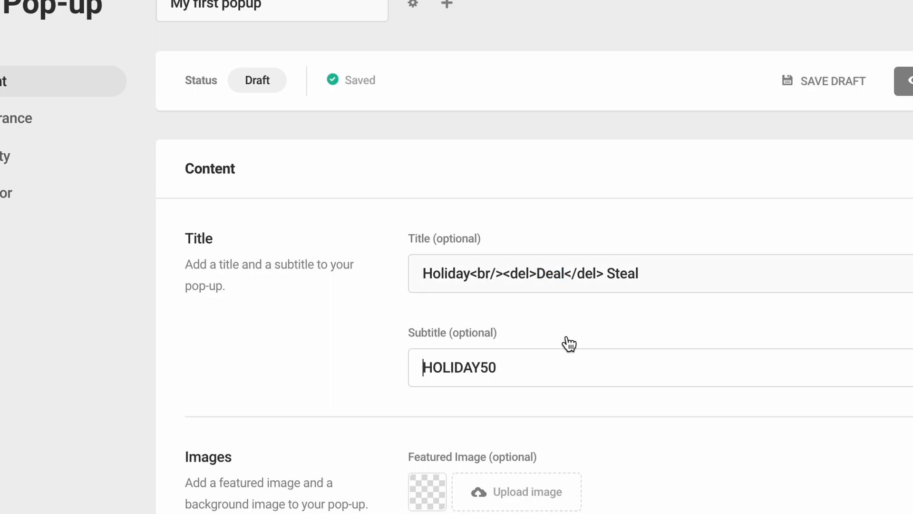
{"action": "left_click", "coordinate": [489, 366]}
{"action": "key", "text": "BackSpace"}
{"action": "type", "text": "2"}
Replace the pop-up's main content text with "Take your style to the next level this coming season".
{"action": "scroll", "coordinate": [653, 384], "scroll_direction": "down", "scroll_amount": 5}
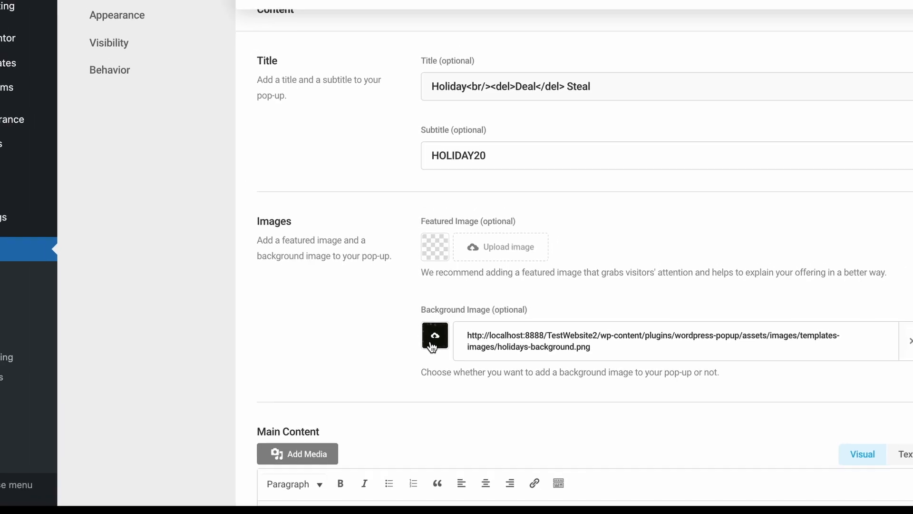
{"action": "scroll", "coordinate": [435, 380], "scroll_direction": "down", "scroll_amount": 2}
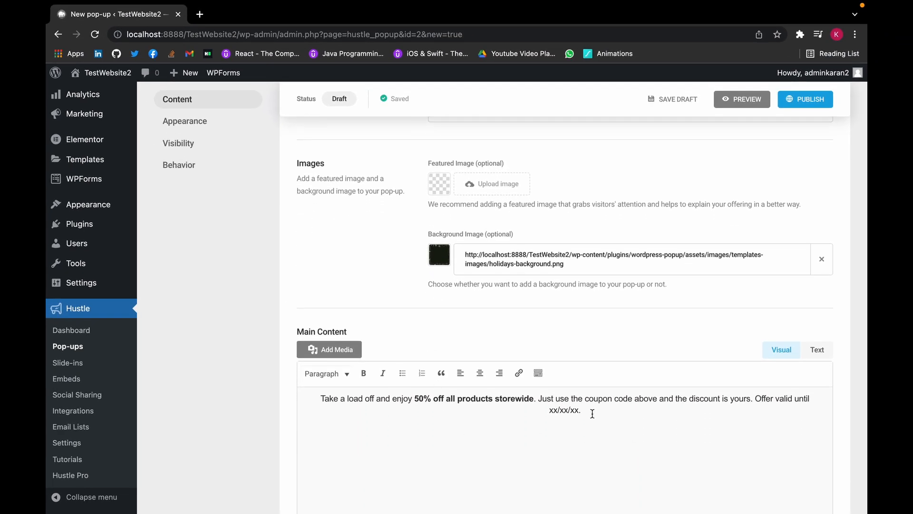
{"action": "left_click_drag", "start_coordinate": [592, 413], "coordinate": [317, 396]}
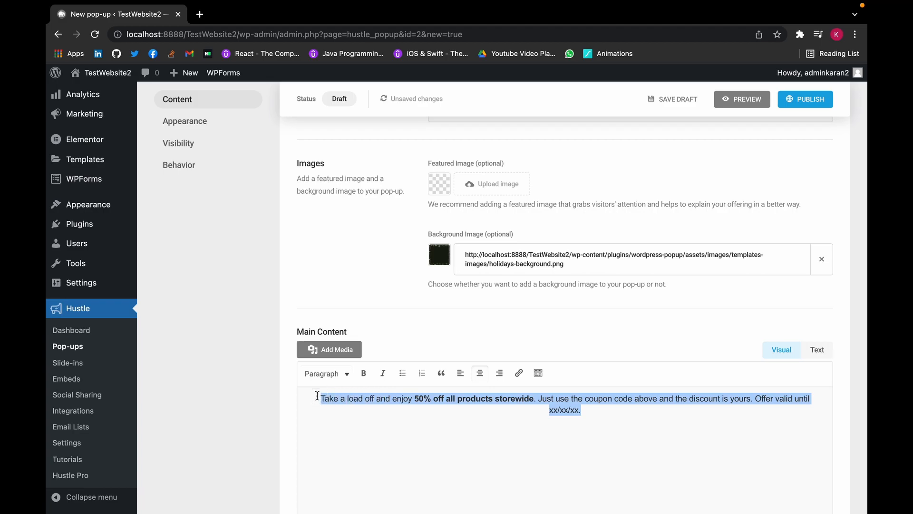
{"action": "type", "text": "Take your sty"}
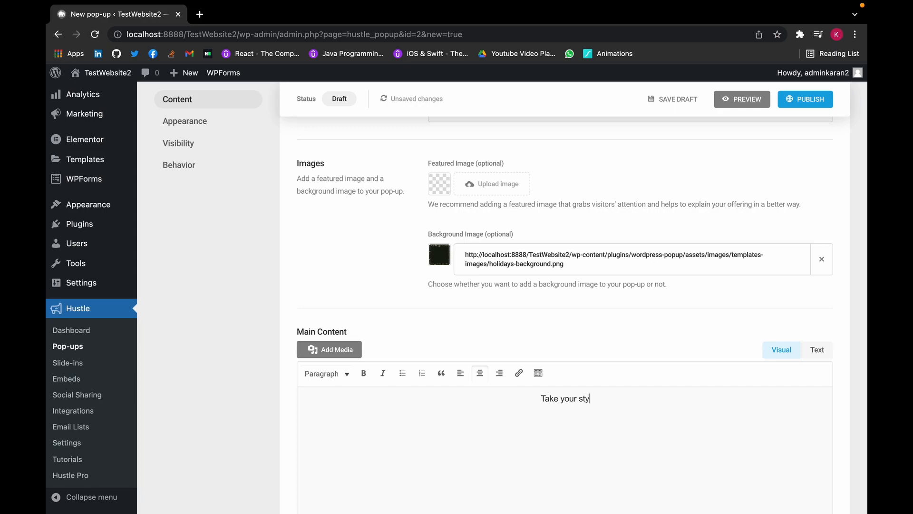
{"action": "type", "text": "le tp"}
{"action": "key", "text": "BackSpace"}
{"action": "key", "text": "BackSpace"}
{"action": "type", "text": "o the next l"}
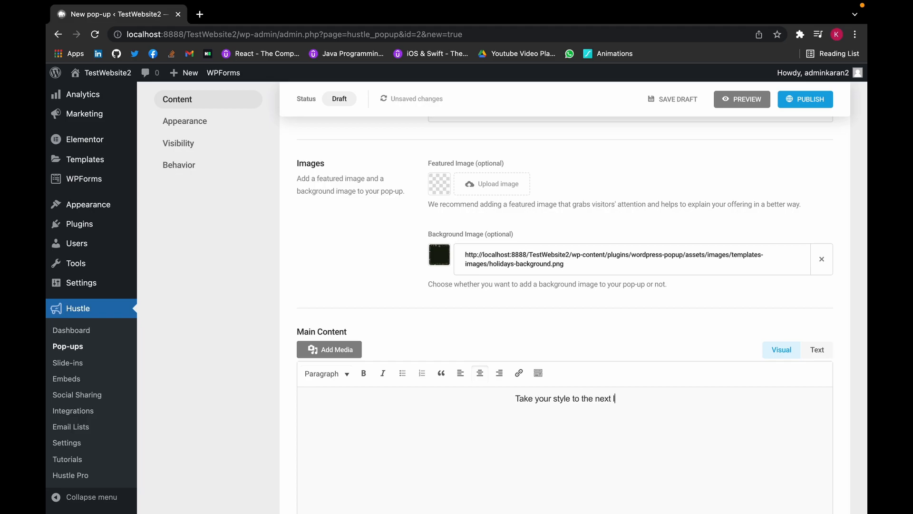
{"action": "type", "text": "evel this"}
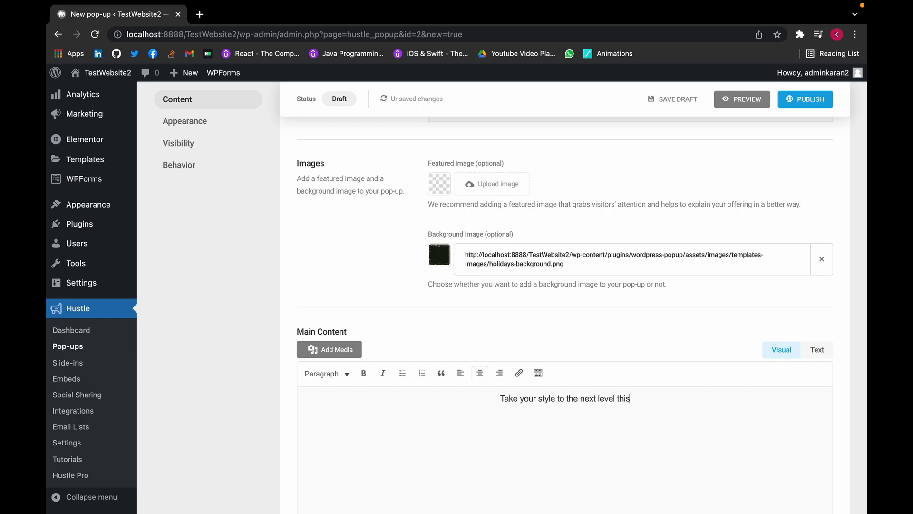
{"action": "type", "text": " coming season"}
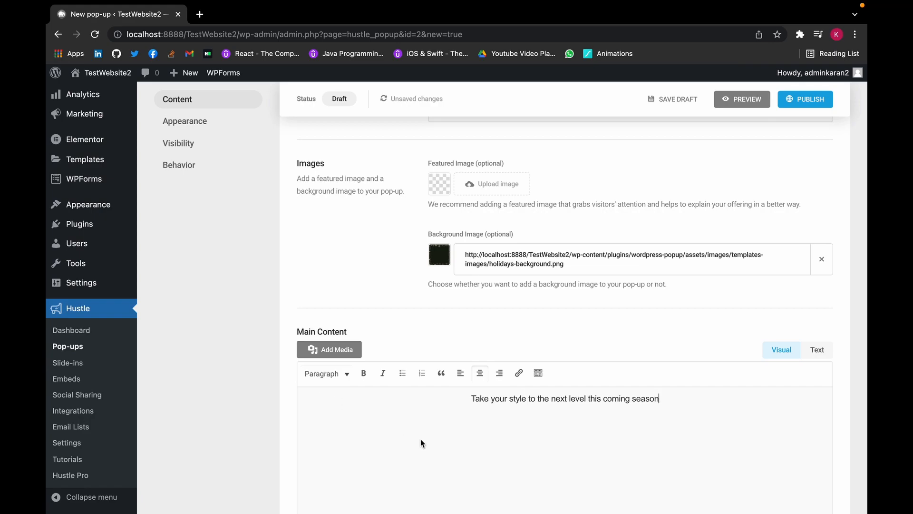
Enable the pop-up's call to action and set its button label to "Sign Up".
{"action": "scroll", "coordinate": [379, 473], "scroll_direction": "down", "scroll_amount": 6}
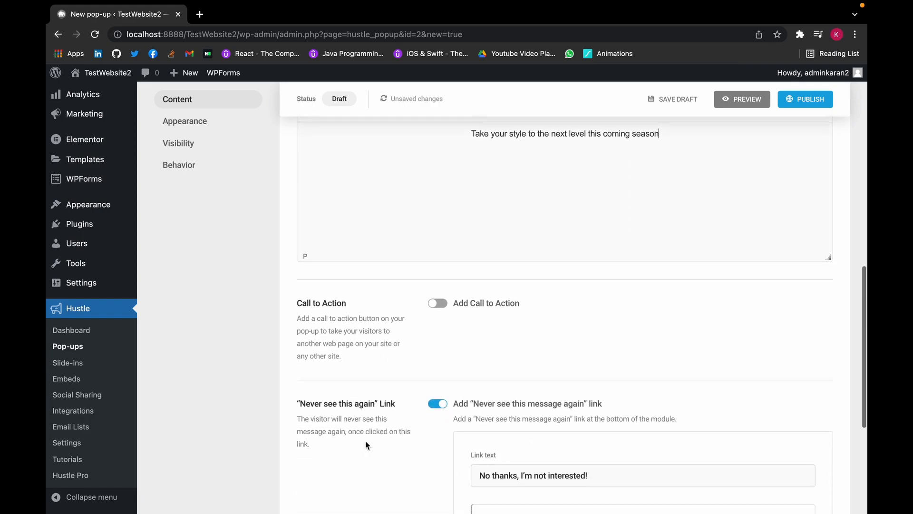
{"action": "left_click", "coordinate": [437, 303]}
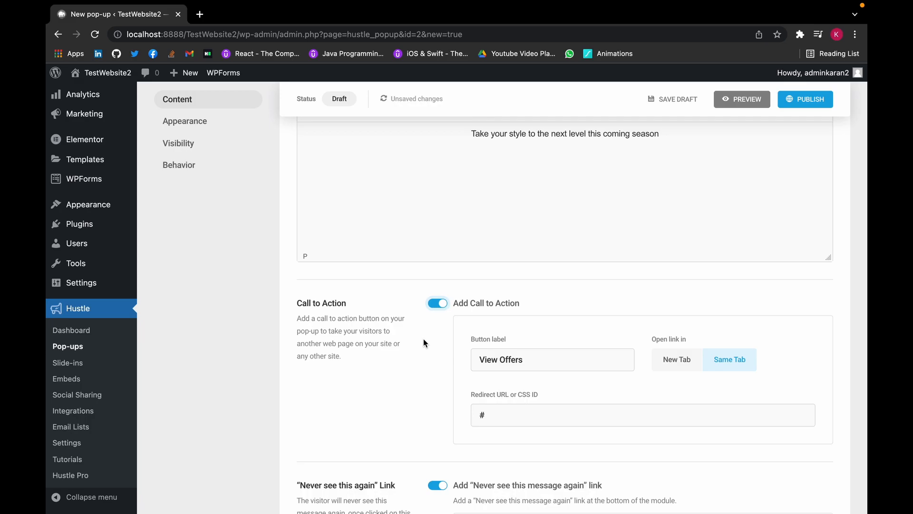
{"action": "left_click_drag", "start_coordinate": [527, 362], "coordinate": [459, 364]}
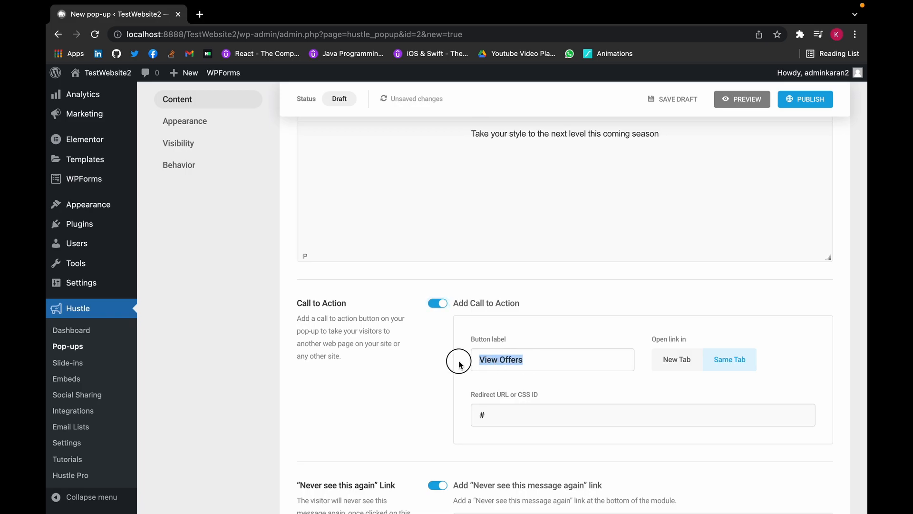
{"action": "type", "text": "Sign Up"}
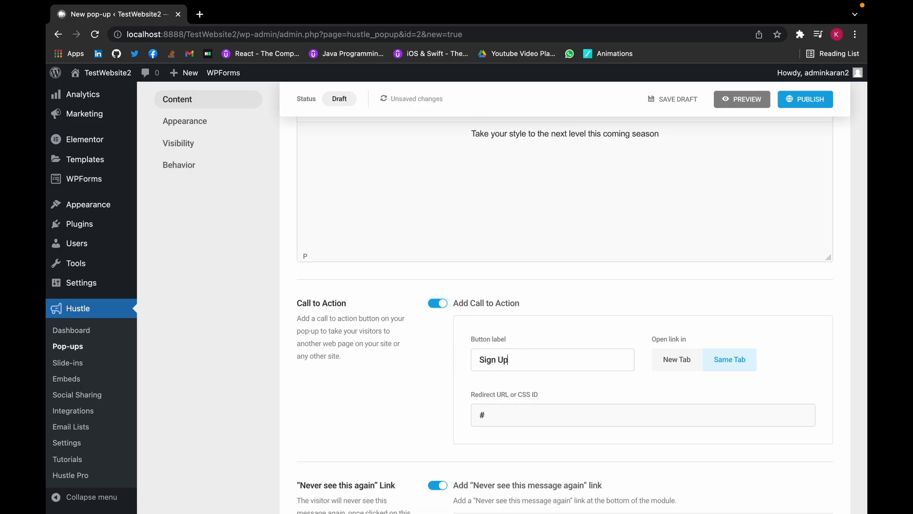
Open the TestWebsite2 site in a new browser tab, go to its My Account page and copy that page's URL.
{"action": "left_click", "coordinate": [512, 417]}
{"action": "left_click", "coordinate": [200, 14]}
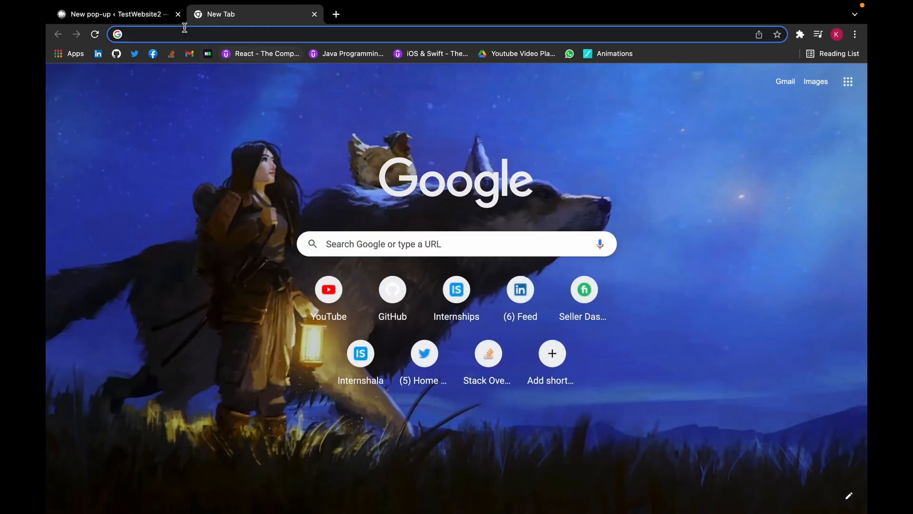
{"action": "left_click", "coordinate": [157, 11]}
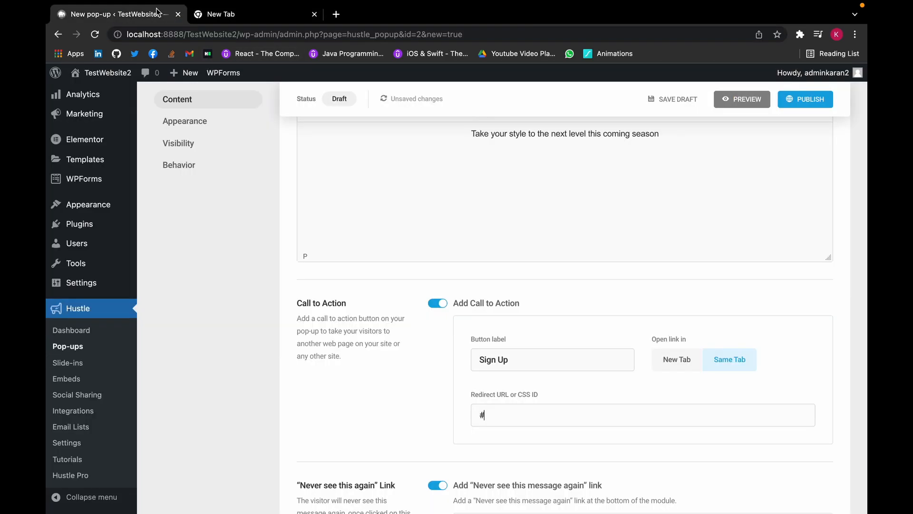
{"action": "right_click", "coordinate": [106, 71]}
{"action": "left_click", "coordinate": [120, 75]}
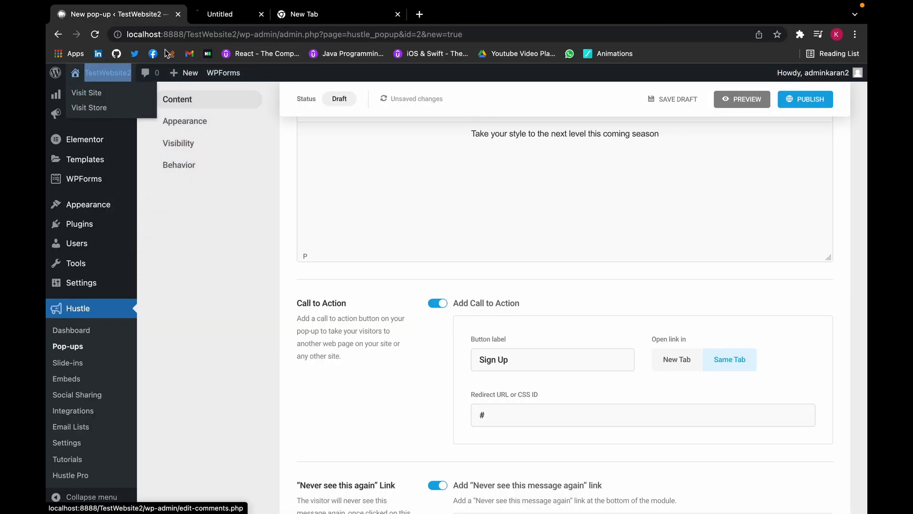
{"action": "left_click", "coordinate": [246, 18]}
{"action": "mouse_move", "coordinate": [744, 112]}
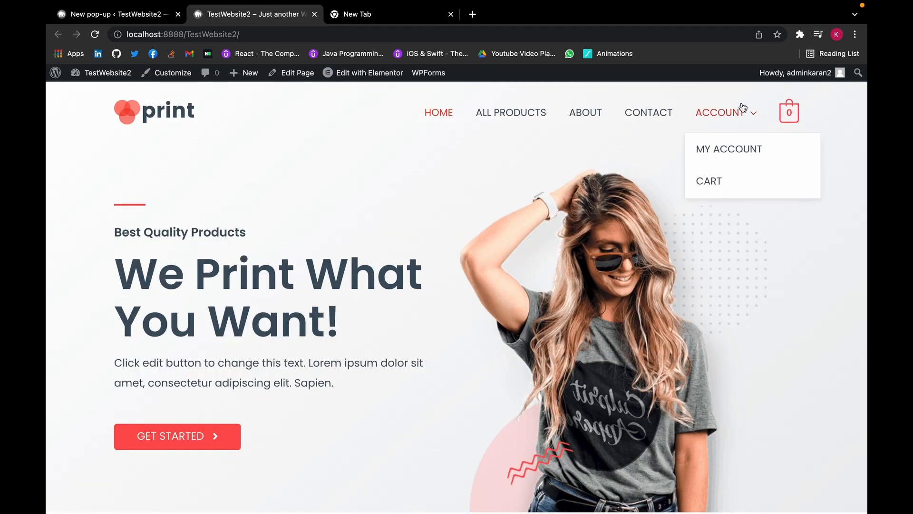
{"action": "left_click", "coordinate": [705, 149]}
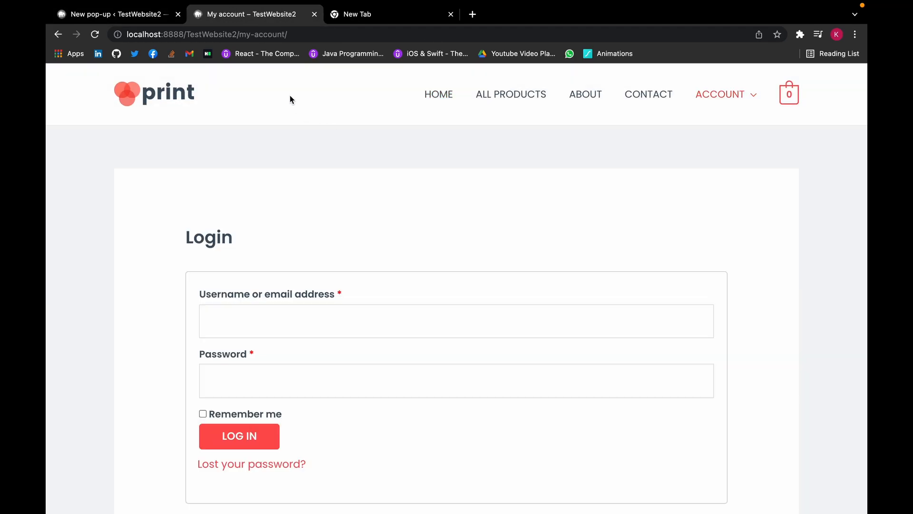
{"action": "left_click", "coordinate": [293, 34]}
{"action": "key", "text": "super+c"}
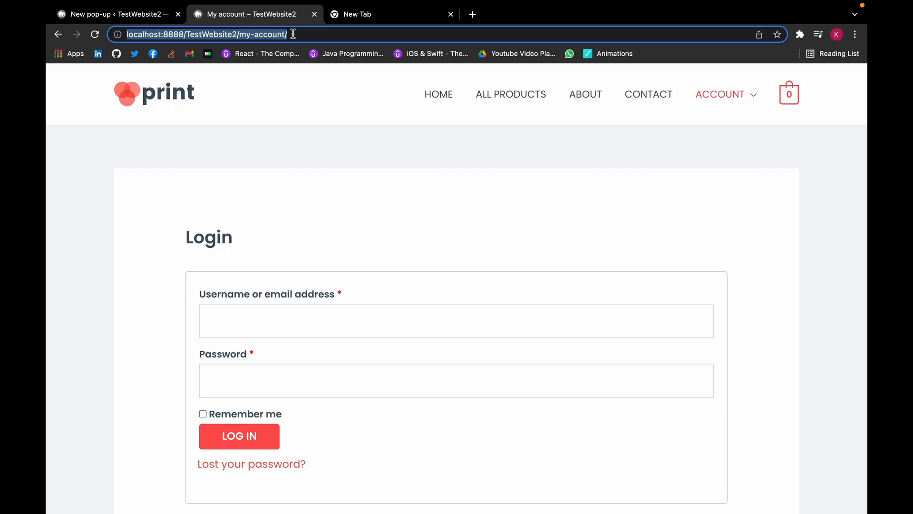
{"action": "left_click", "coordinate": [120, 12]}
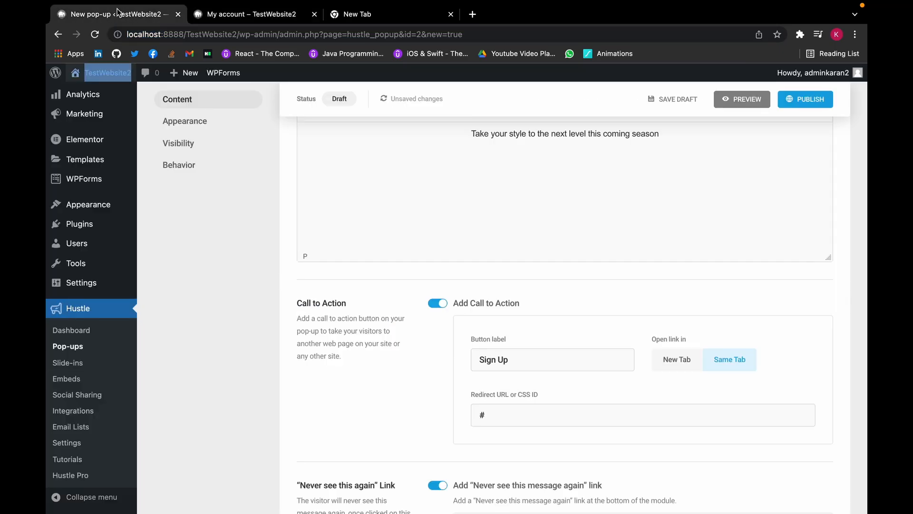
{"action": "left_click", "coordinate": [524, 417]}
{"action": "key", "text": "BackSpace"}
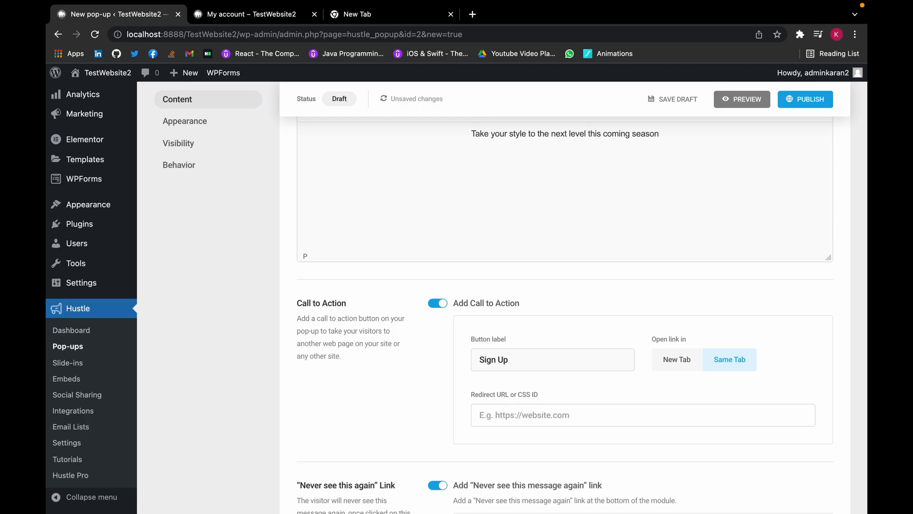
{"action": "key", "text": "super+v"}
Proceed to the pop-up's Appearance settings and set the desktop layout to Default.
{"action": "scroll", "coordinate": [516, 409], "scroll_direction": "down", "scroll_amount": 3}
{"action": "scroll", "coordinate": [515, 411], "scroll_direction": "down", "scroll_amount": 4}
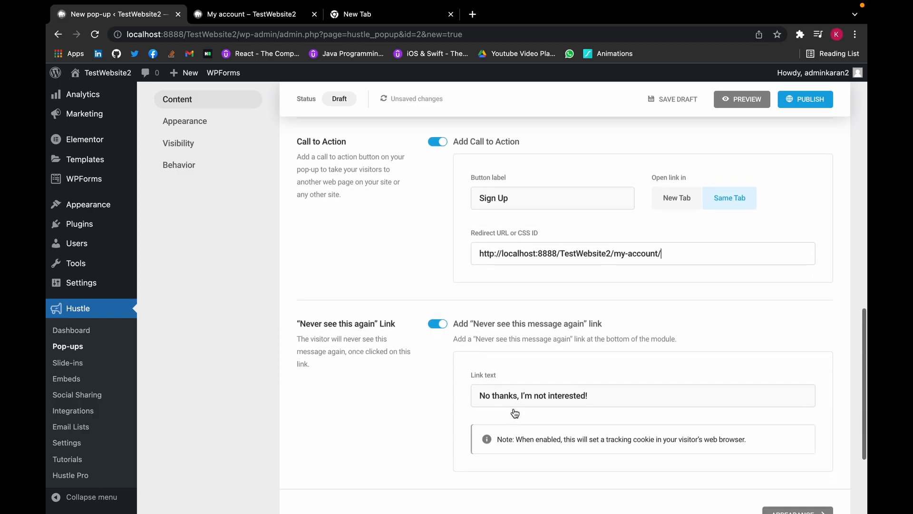
{"action": "scroll", "coordinate": [513, 410], "scroll_direction": "down", "scroll_amount": 2}
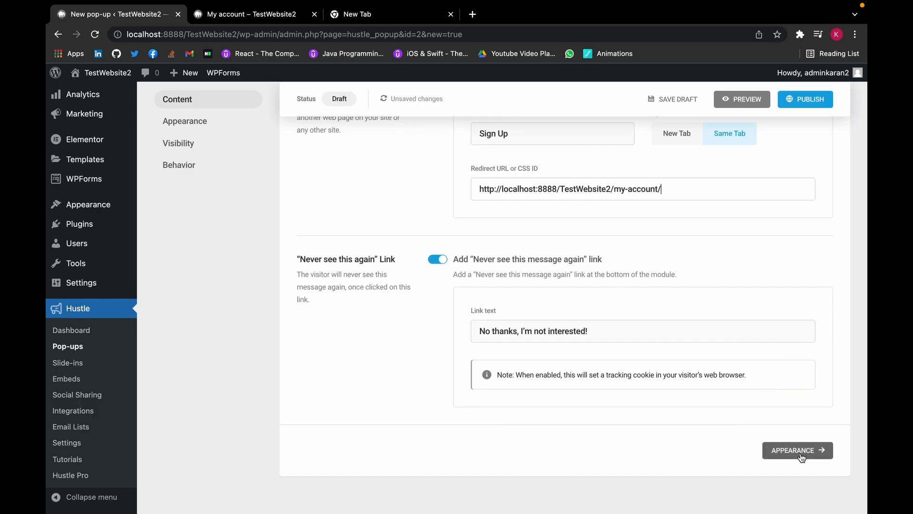
{"action": "left_click", "coordinate": [801, 456]}
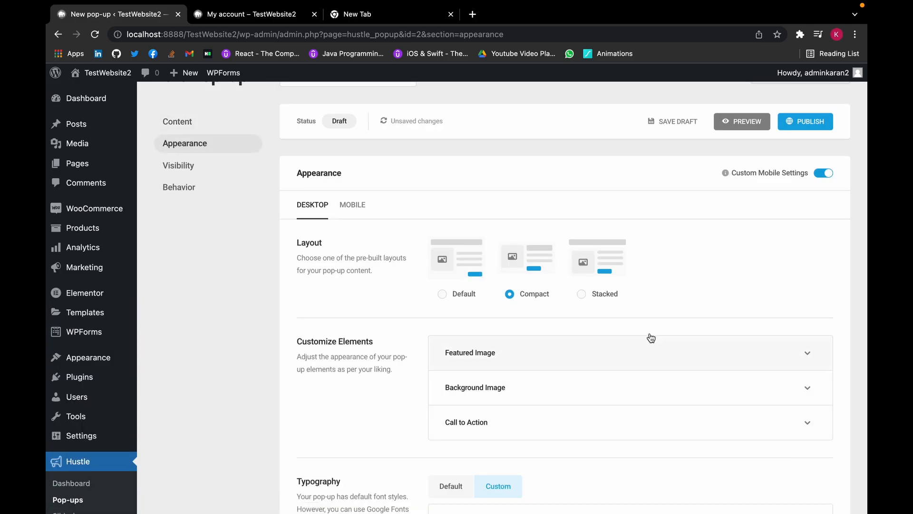
{"action": "left_click", "coordinate": [442, 295]}
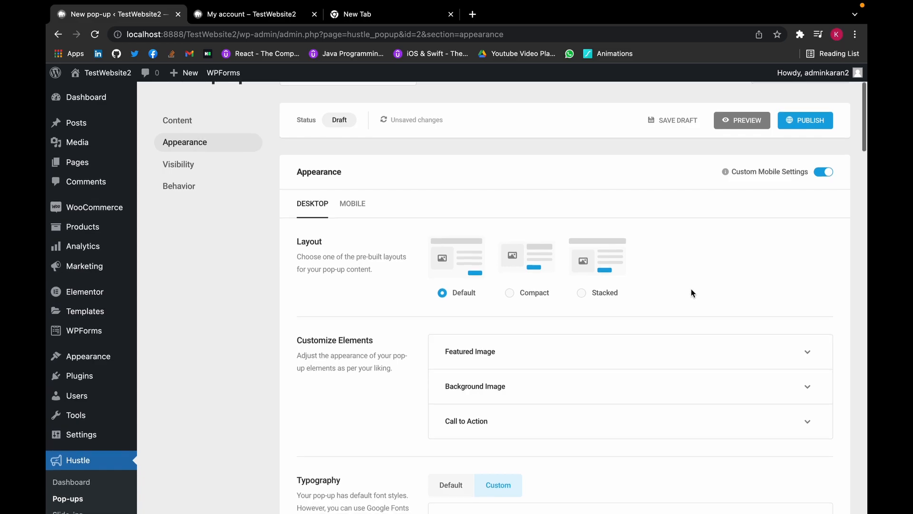
Review the remaining Appearance settings, from element customization, typography and colors to advanced spacing, pop-up size and custom CSS.
{"action": "scroll", "coordinate": [692, 291], "scroll_direction": "down", "scroll_amount": 2}
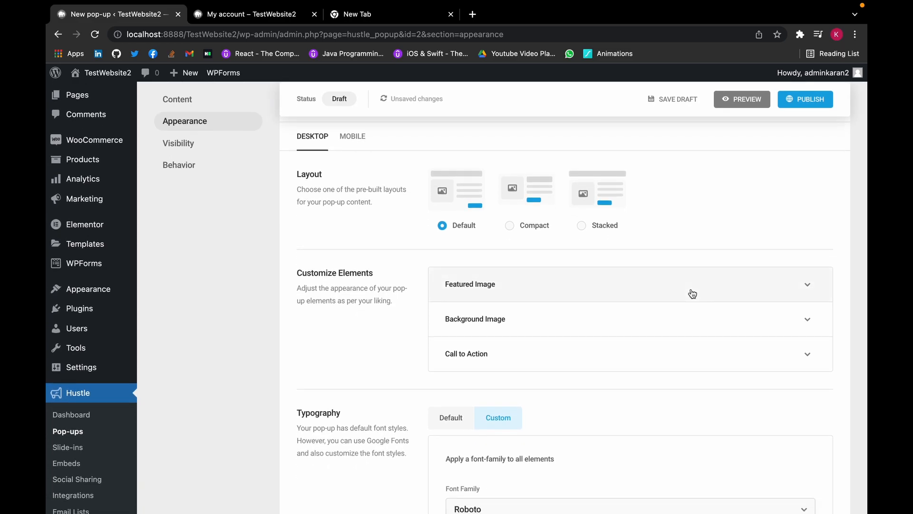
{"action": "scroll", "coordinate": [691, 293], "scroll_direction": "down", "scroll_amount": 4}
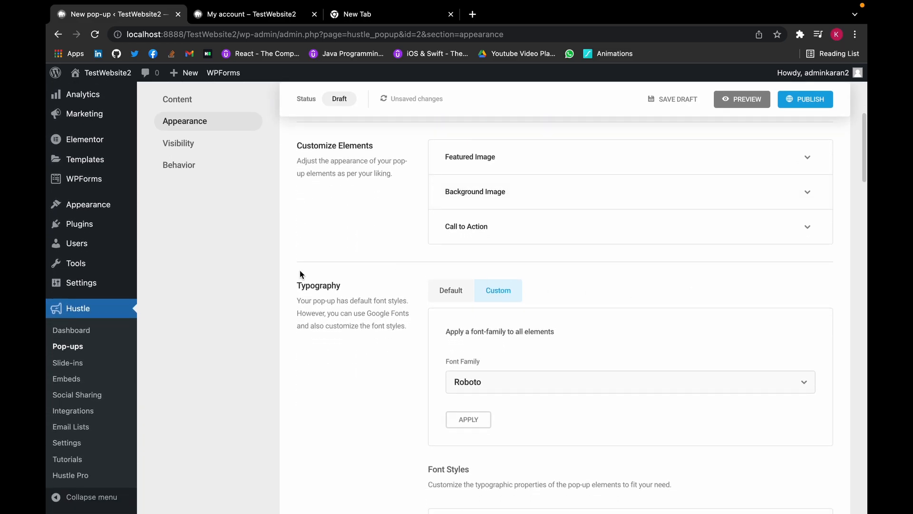
{"action": "scroll", "coordinate": [389, 383], "scroll_direction": "down", "scroll_amount": 1}
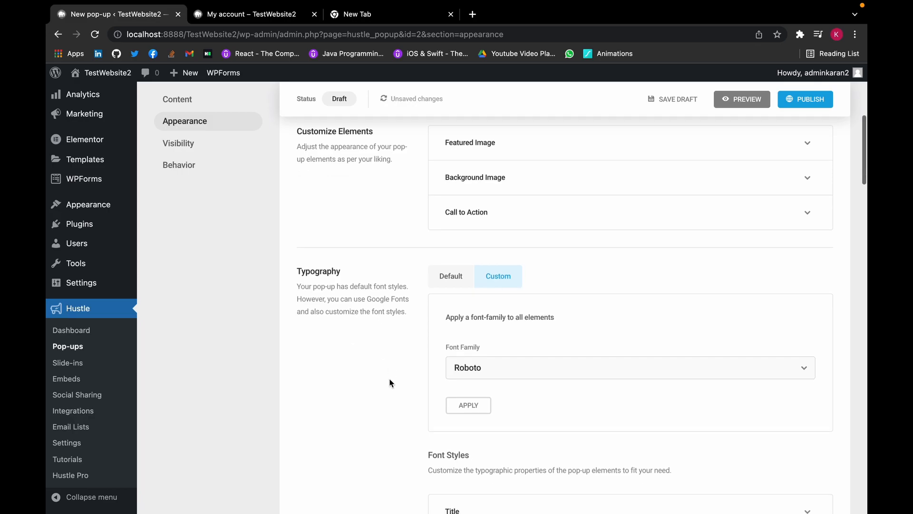
{"action": "scroll", "coordinate": [389, 383], "scroll_direction": "down", "scroll_amount": 10}
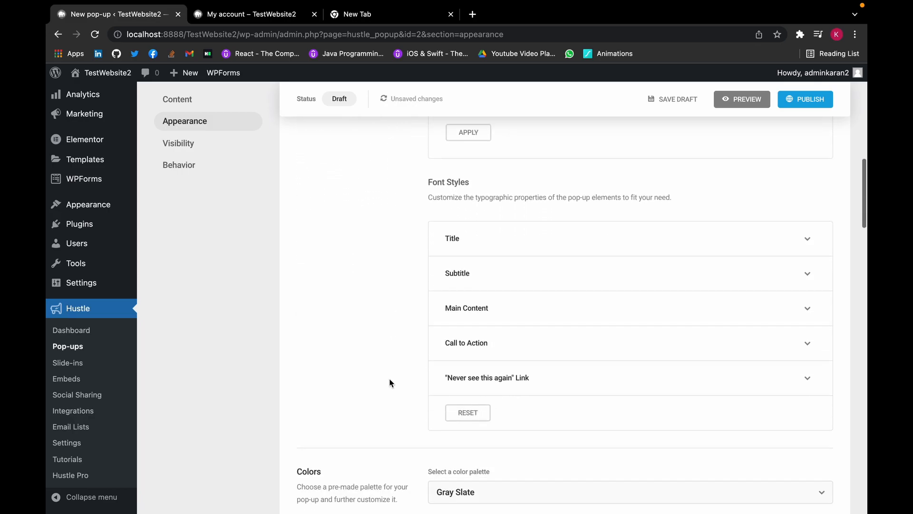
{"action": "scroll", "coordinate": [390, 383], "scroll_direction": "down", "scroll_amount": 18}
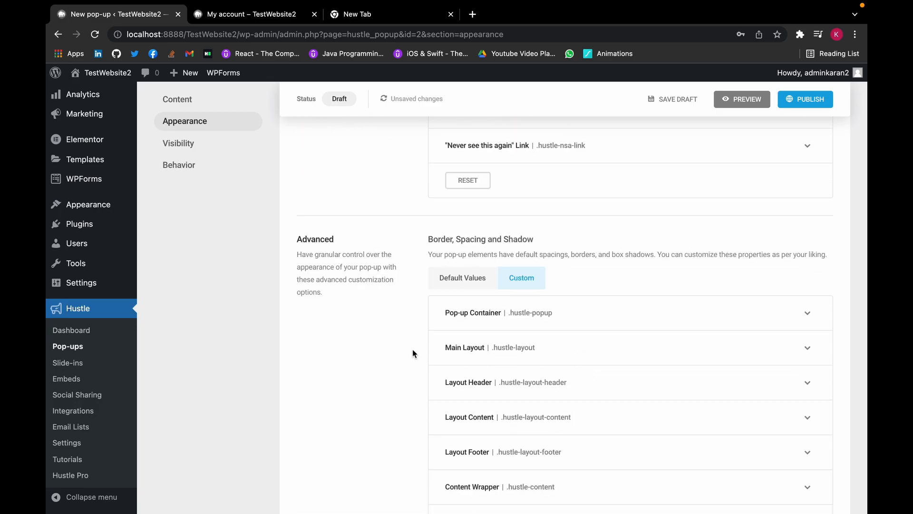
{"action": "scroll", "coordinate": [412, 350], "scroll_direction": "down", "scroll_amount": 10}
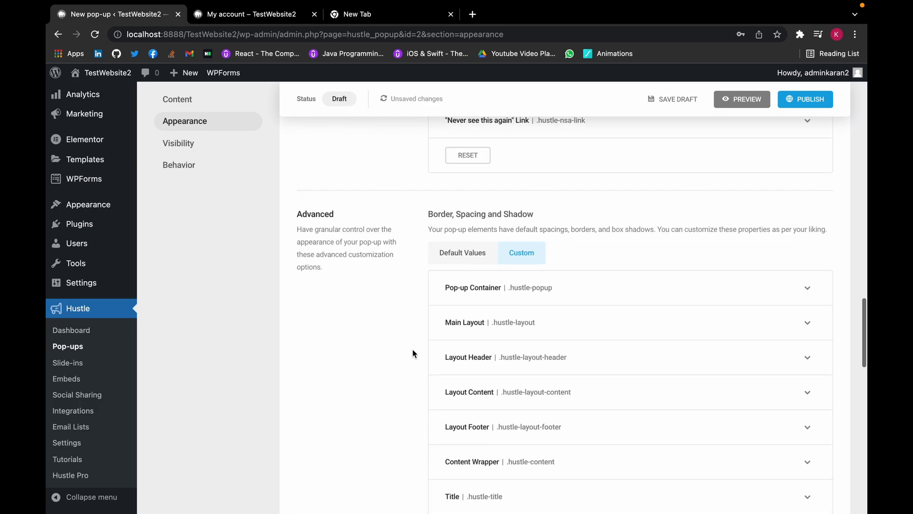
{"action": "scroll", "coordinate": [413, 350], "scroll_direction": "down", "scroll_amount": 10}
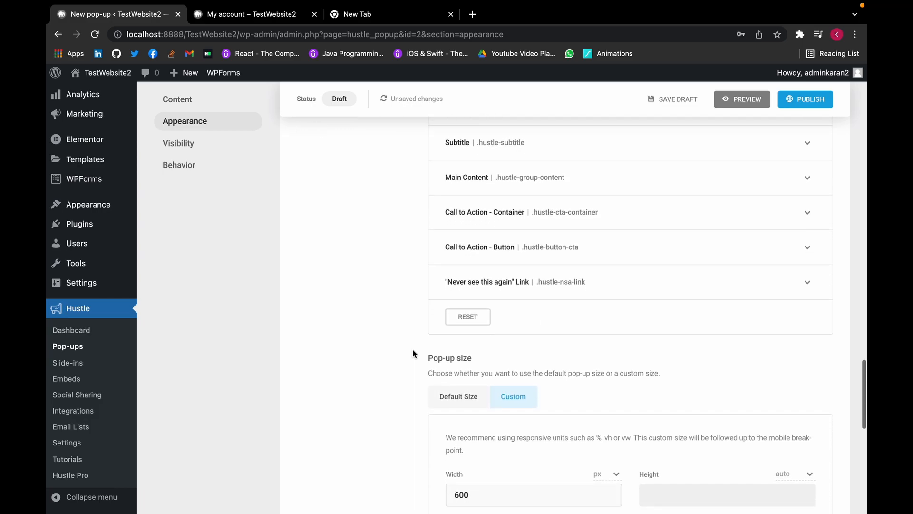
{"action": "scroll", "coordinate": [412, 352], "scroll_direction": "down", "scroll_amount": 6}
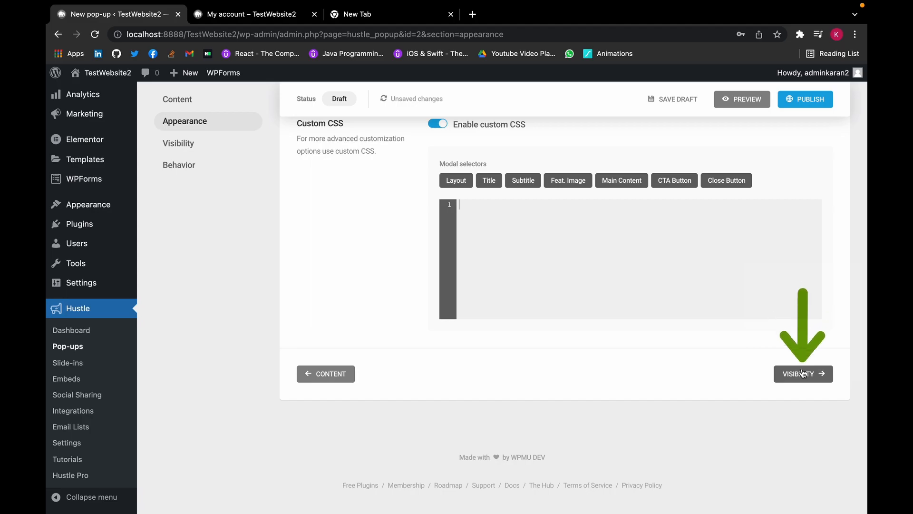
Proceed to the Visibility settings and set the rule to Hide the pop-up when all conditions match.
{"action": "left_click", "coordinate": [803, 372]}
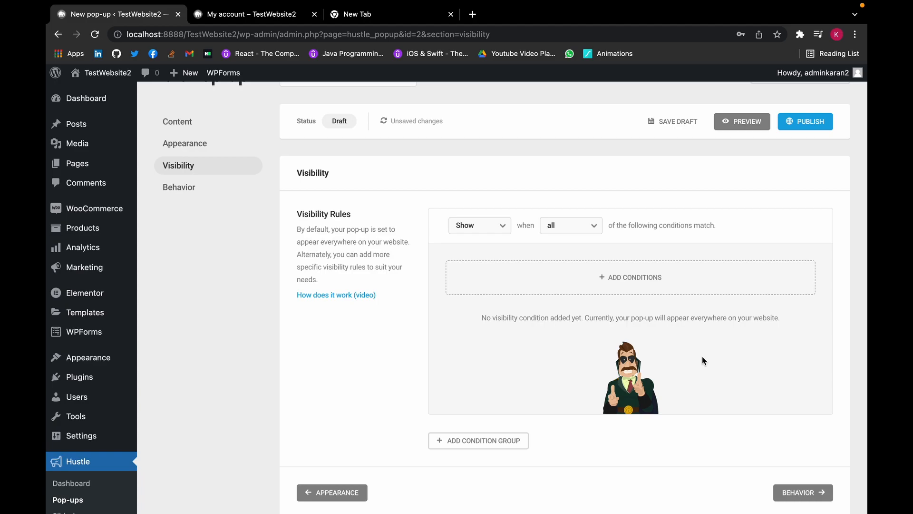
{"action": "left_click", "coordinate": [495, 229]}
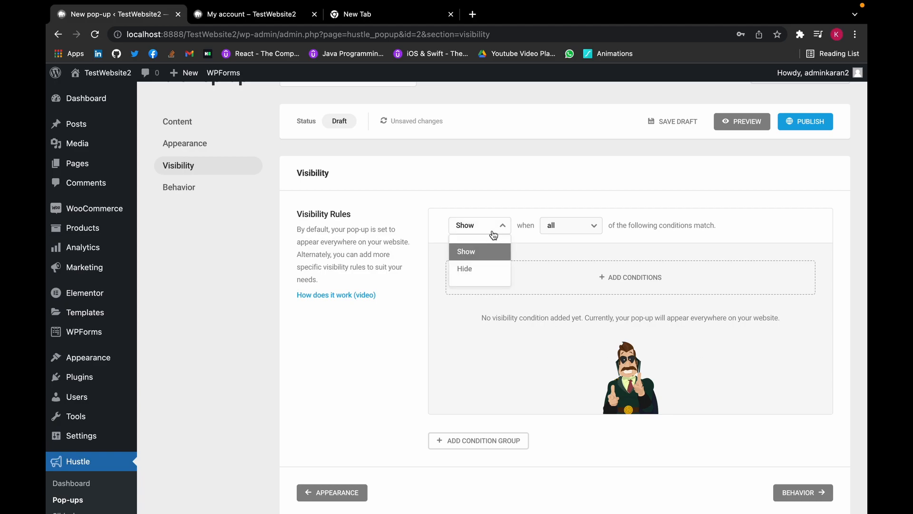
{"action": "left_click", "coordinate": [485, 270]}
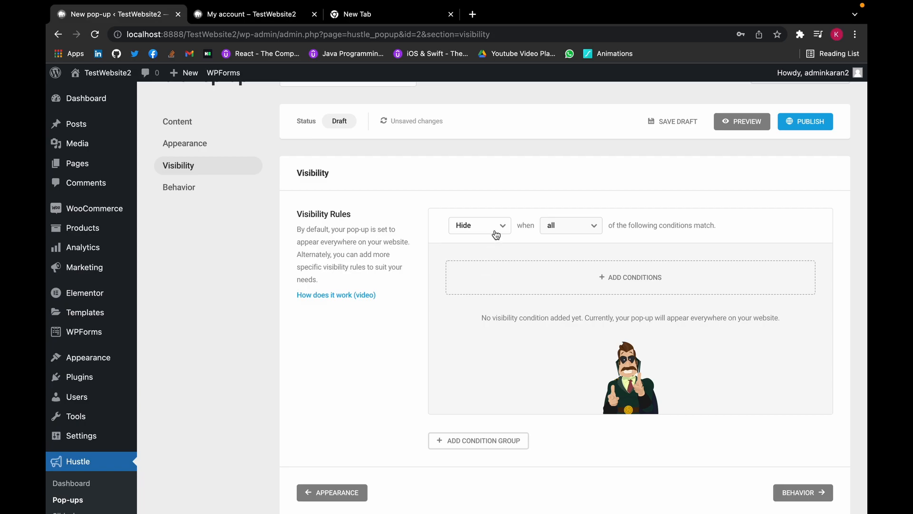
Add the WooCommerce visibility conditions Products, WooCommerce Categories and WooCommerce Tags to the pop-up.
{"action": "left_click", "coordinate": [578, 284]}
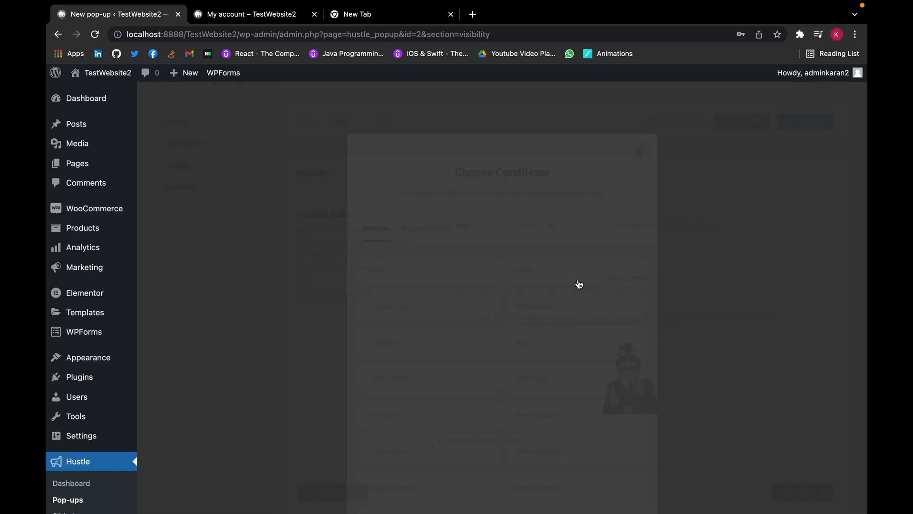
{"action": "left_click", "coordinate": [430, 201]}
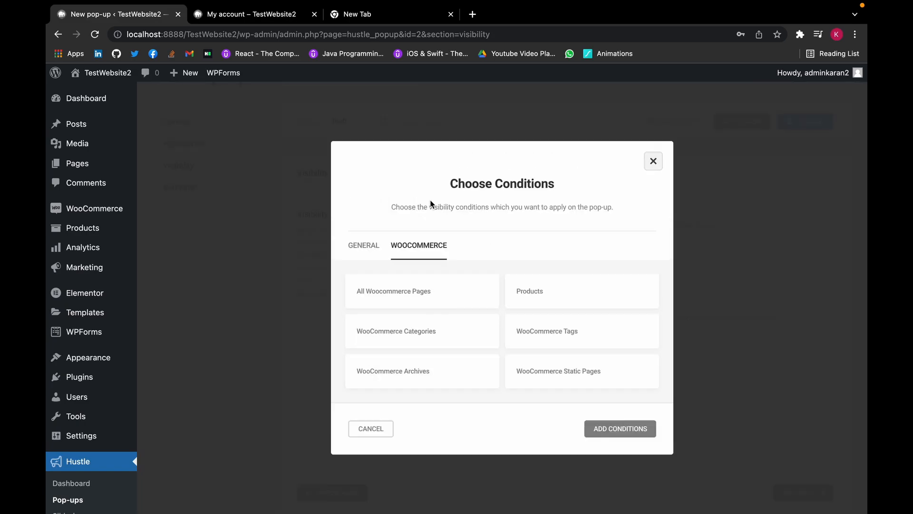
{"action": "left_click", "coordinate": [539, 290]}
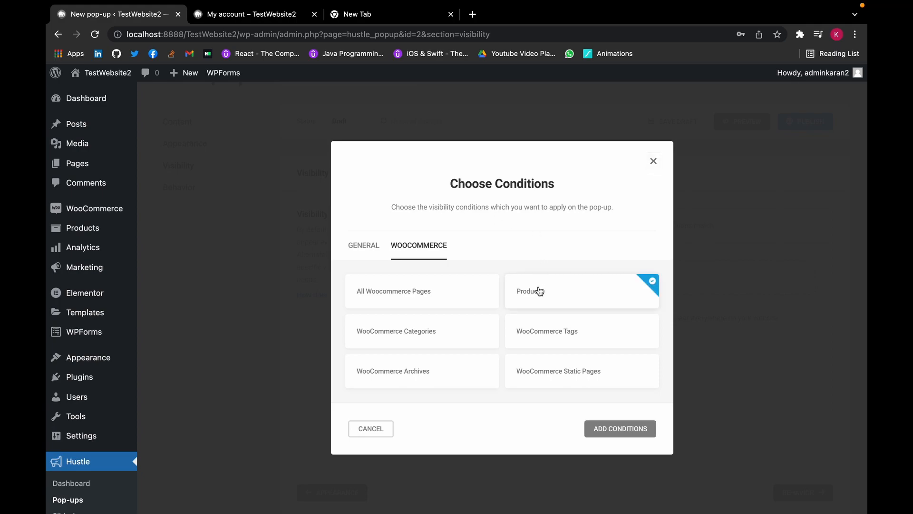
{"action": "left_click", "coordinate": [472, 332]}
{"action": "left_click", "coordinate": [525, 338]}
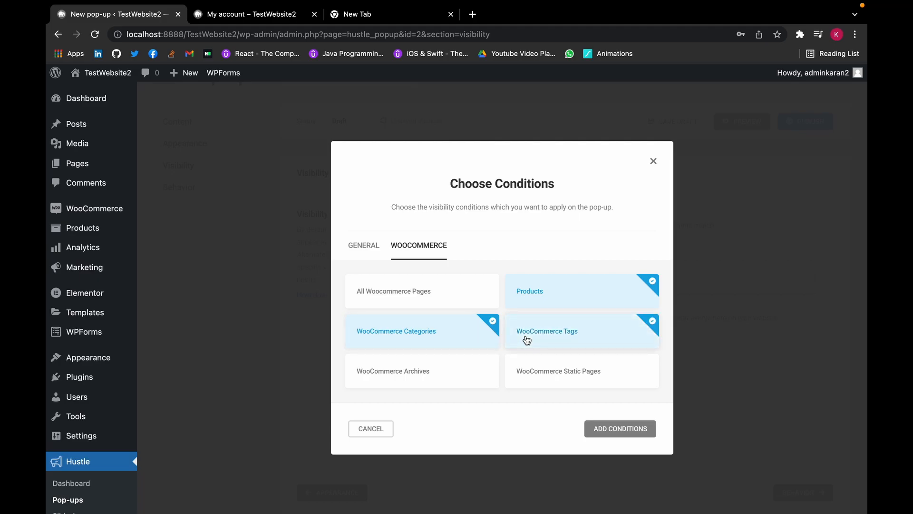
{"action": "left_click", "coordinate": [600, 428]}
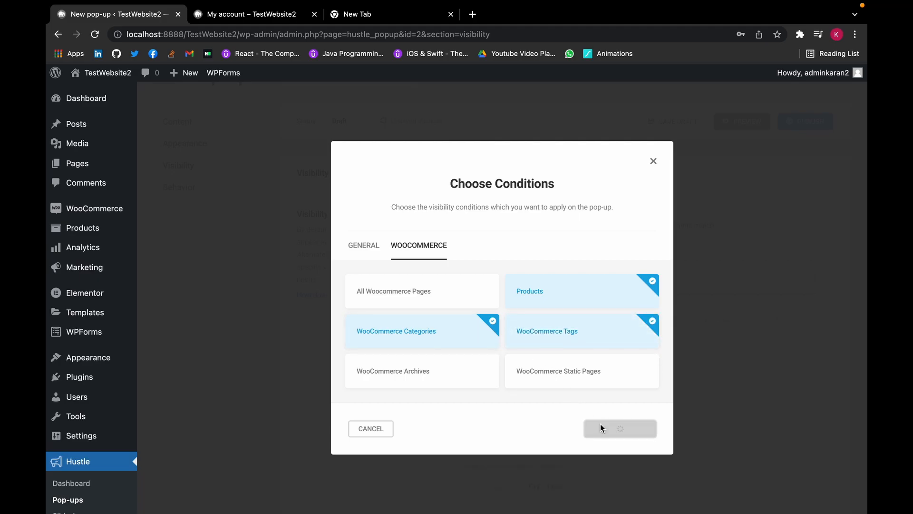
Proceed to the Behavior settings, review the pop-up's schedule options and close the schedule dialog without changes.
{"action": "scroll", "coordinate": [556, 333], "scroll_direction": "up", "scroll_amount": 5}
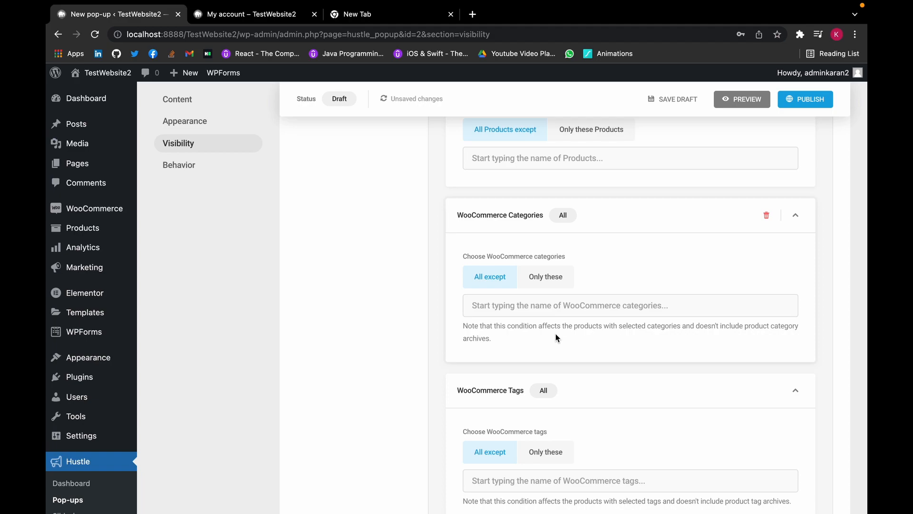
{"action": "scroll", "coordinate": [557, 338], "scroll_direction": "down", "scroll_amount": 5}
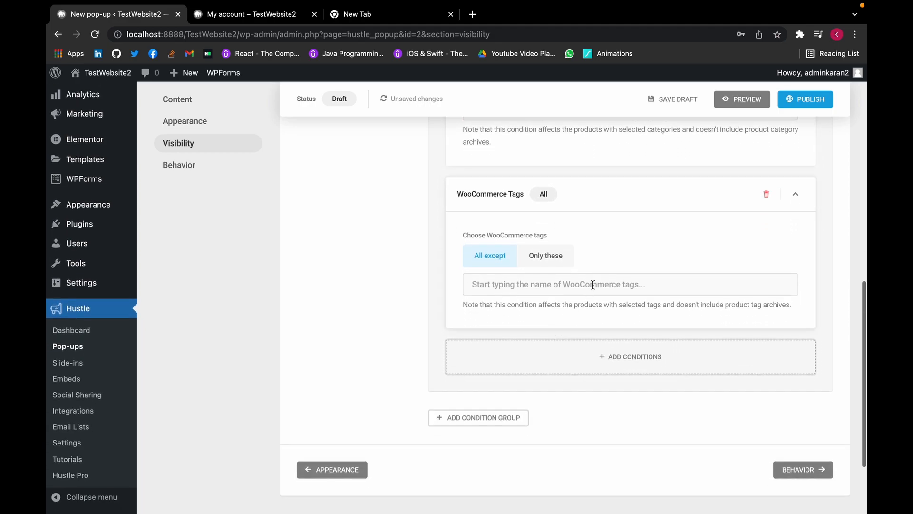
{"action": "left_click", "coordinate": [794, 466]}
{"action": "scroll", "coordinate": [686, 374], "scroll_direction": "down", "scroll_amount": 1}
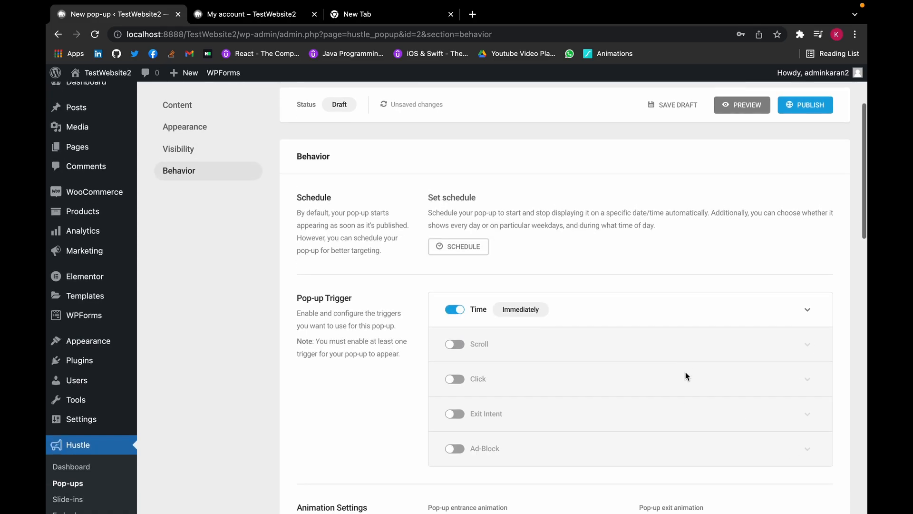
{"action": "left_click", "coordinate": [463, 246]}
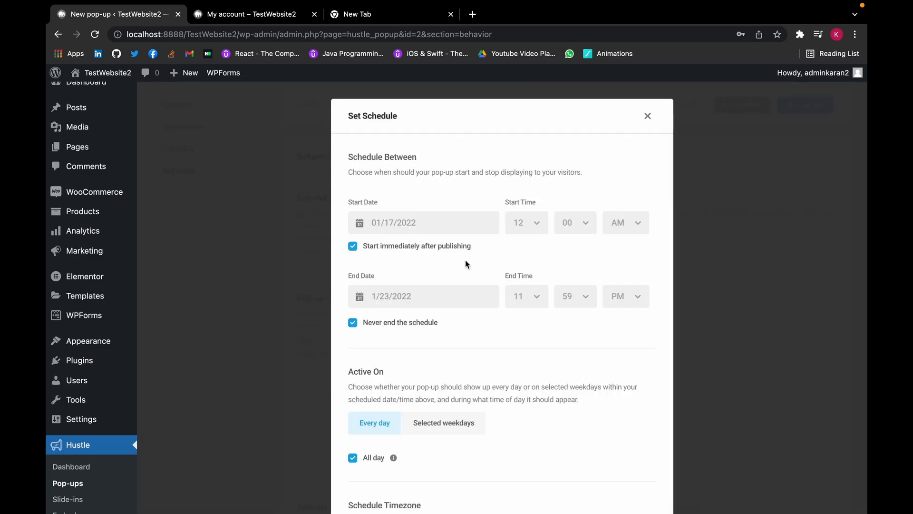
{"action": "scroll", "coordinate": [477, 389], "scroll_direction": "down", "scroll_amount": 5}
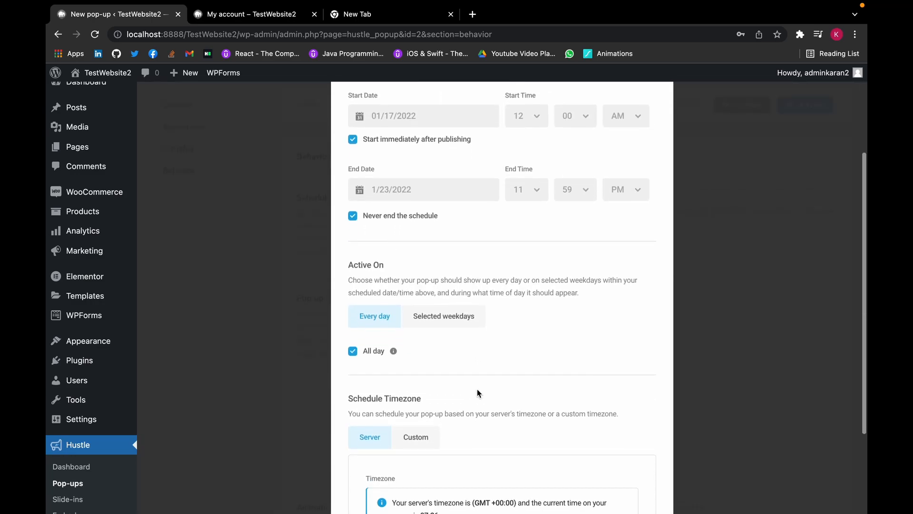
{"action": "scroll", "coordinate": [478, 393], "scroll_direction": "up", "scroll_amount": 5}
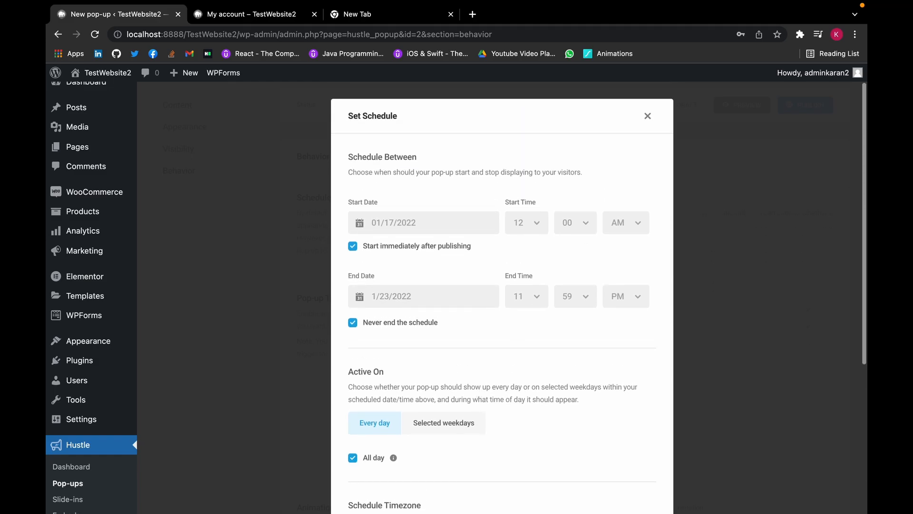
{"action": "left_click", "coordinate": [647, 117]}
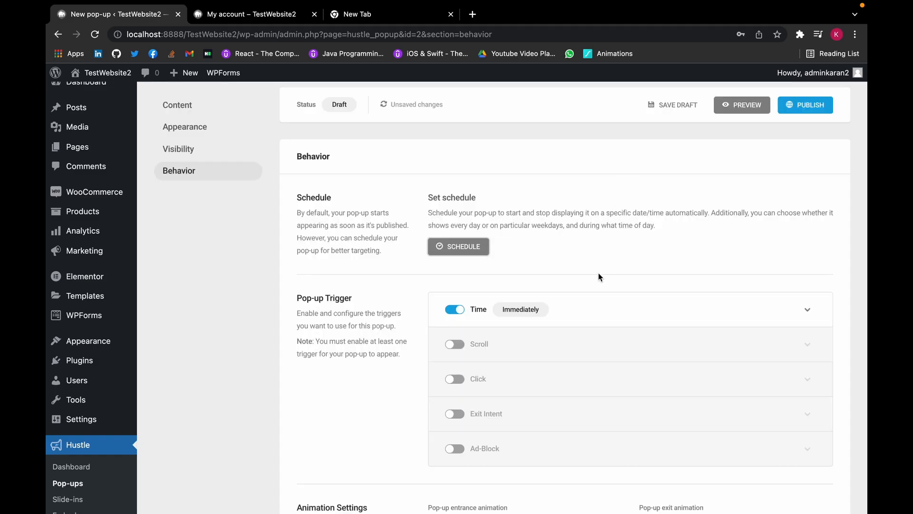
Enable the pop-up's Exit Intent trigger, and set its entrance animation to Bounce In and exit animation to Bounce Out.
{"action": "scroll", "coordinate": [598, 273], "scroll_direction": "down", "scroll_amount": 2}
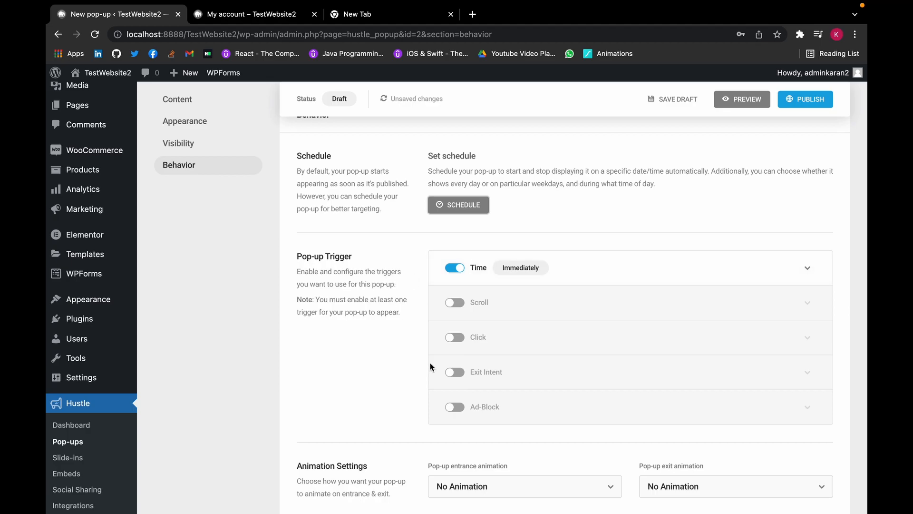
{"action": "left_click", "coordinate": [460, 371]}
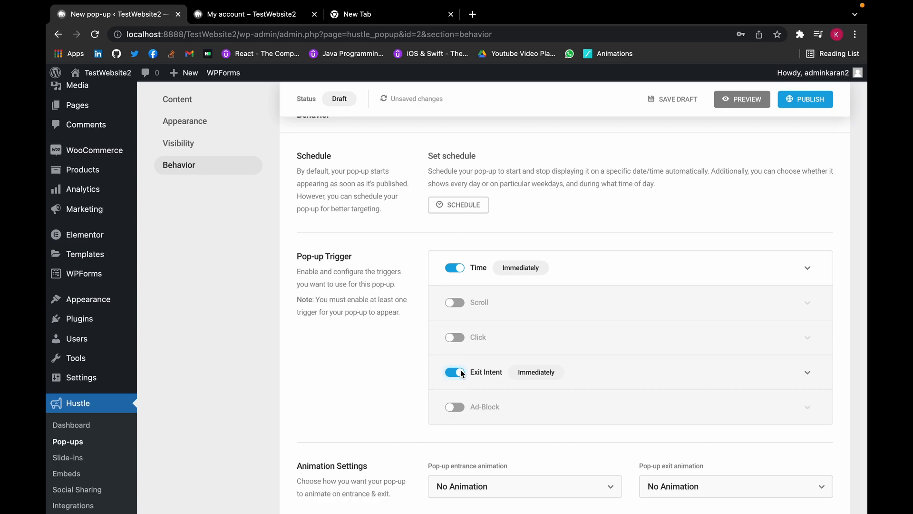
{"action": "scroll", "coordinate": [460, 369], "scroll_direction": "down", "scroll_amount": 3}
{"action": "scroll", "coordinate": [460, 372], "scroll_direction": "down", "scroll_amount": 1}
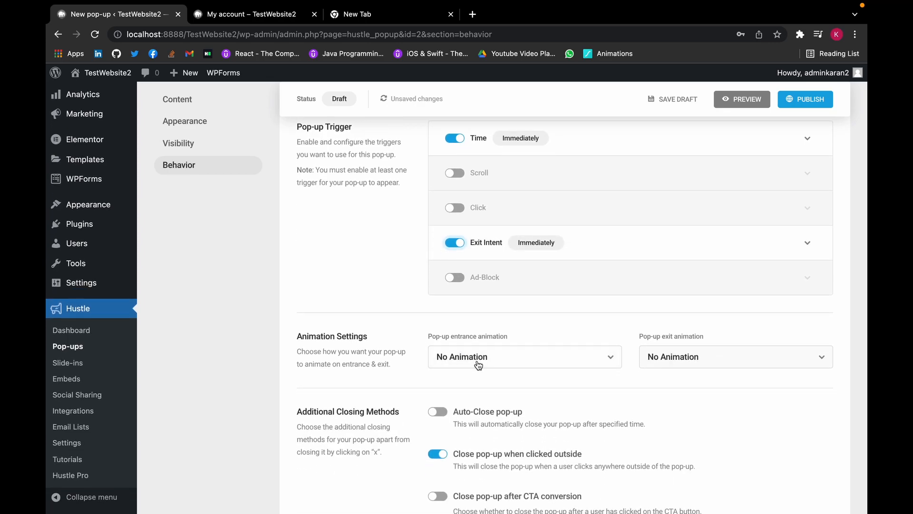
{"action": "left_click", "coordinate": [478, 365]}
{"action": "left_click", "coordinate": [480, 260]}
{"action": "left_click", "coordinate": [708, 362]}
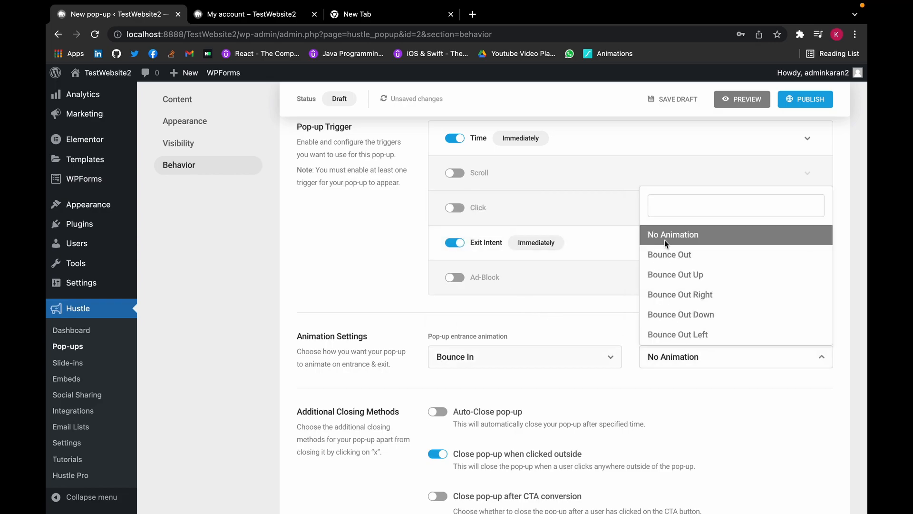
{"action": "left_click", "coordinate": [666, 256]}
Turn on closing the pop-up after CTA conversion with a delay of 2 seconds.
{"action": "scroll", "coordinate": [537, 320], "scroll_direction": "down", "scroll_amount": 5}
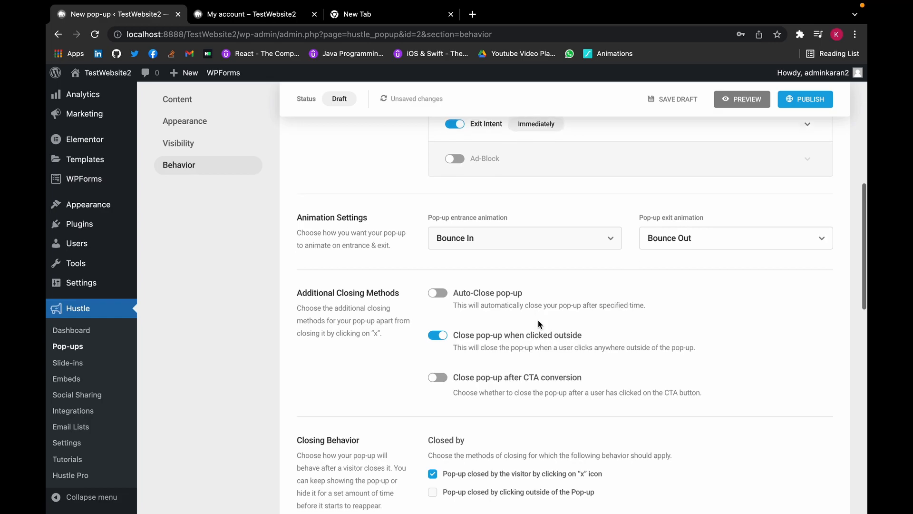
{"action": "scroll", "coordinate": [538, 320], "scroll_direction": "down", "scroll_amount": 3}
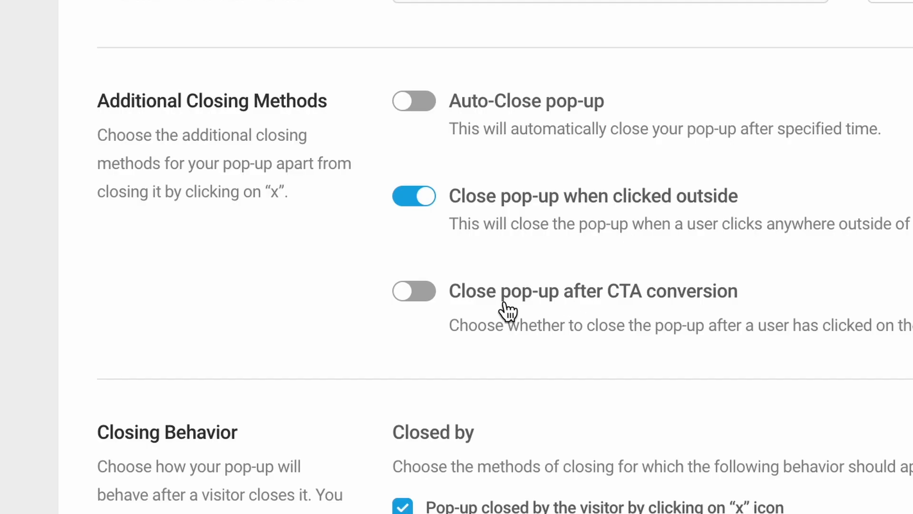
{"action": "left_click", "coordinate": [426, 292]}
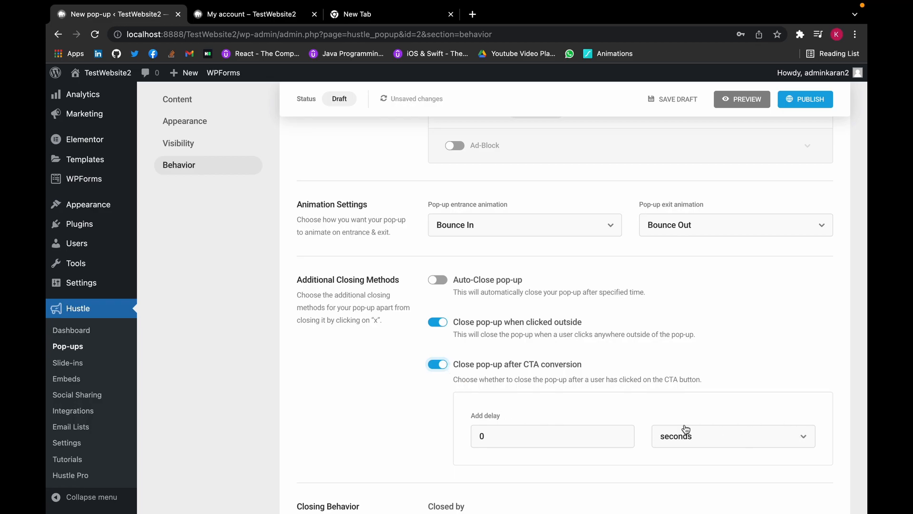
{"action": "left_click", "coordinate": [624, 434]}
{"action": "scroll", "coordinate": [624, 435], "scroll_direction": "down", "scroll_amount": 3}
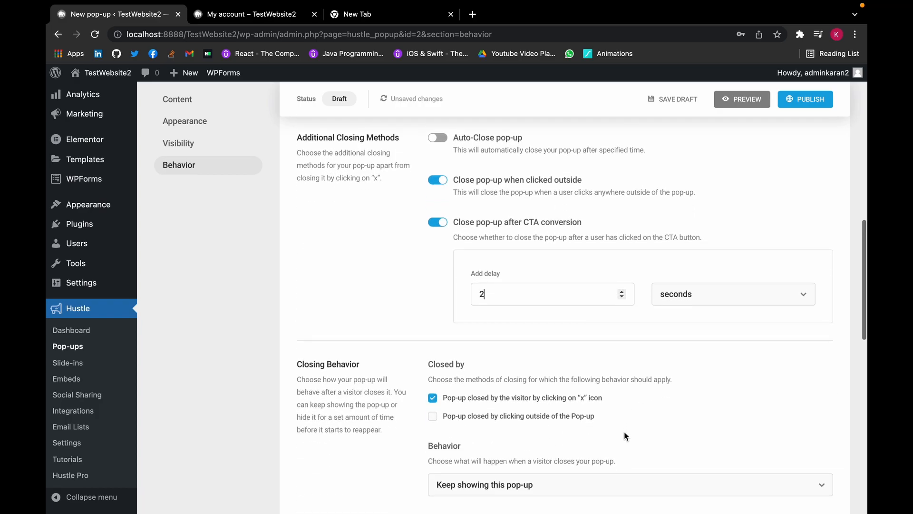
Preview the pop-up with its entrance and exit animations, close the preview and publish the pop-up.
{"action": "scroll", "coordinate": [624, 432], "scroll_direction": "down", "scroll_amount": 5}
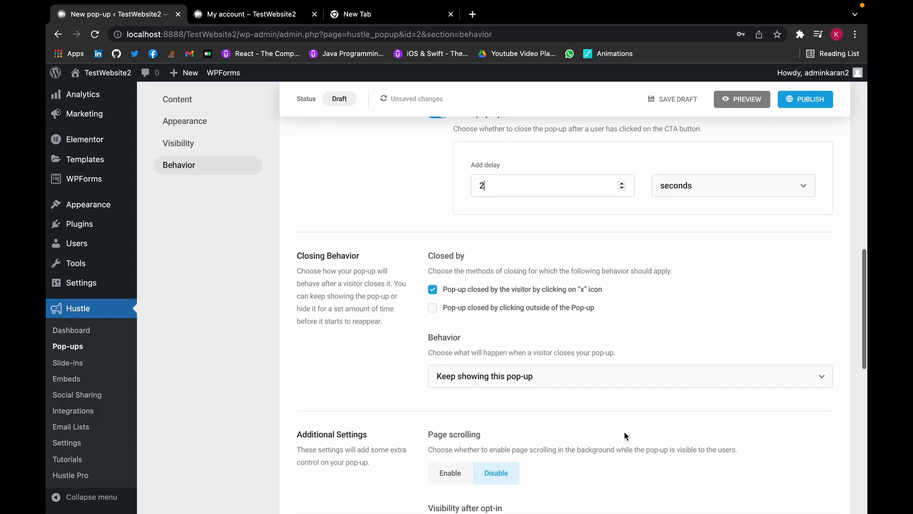
{"action": "scroll", "coordinate": [624, 432], "scroll_direction": "down", "scroll_amount": 5}
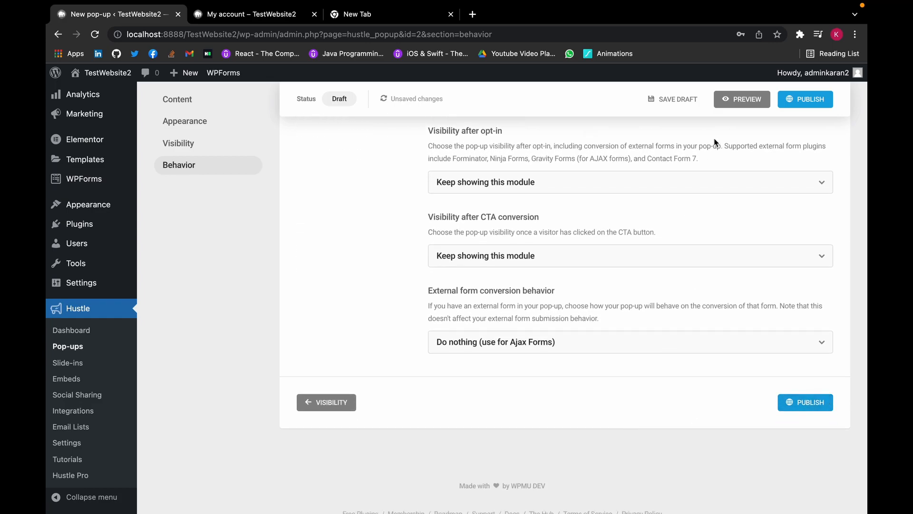
{"action": "left_click", "coordinate": [739, 100]}
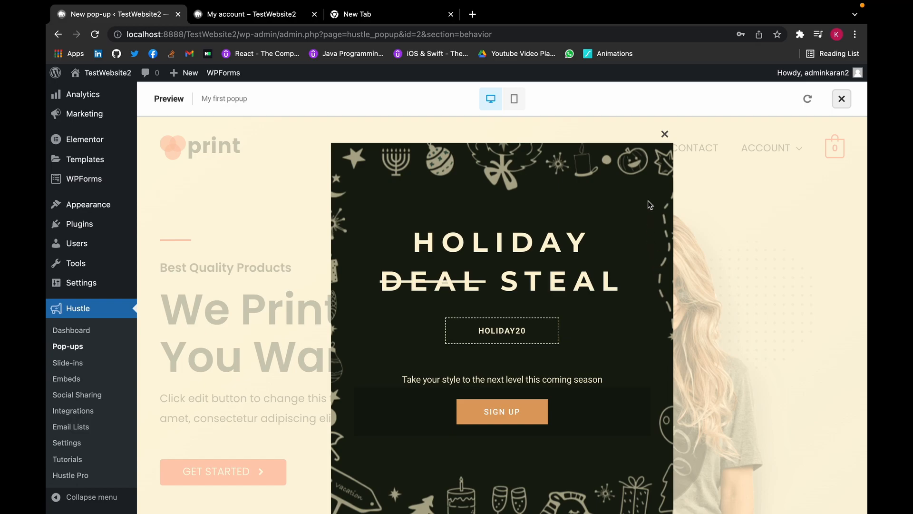
{"action": "left_click", "coordinate": [665, 137]}
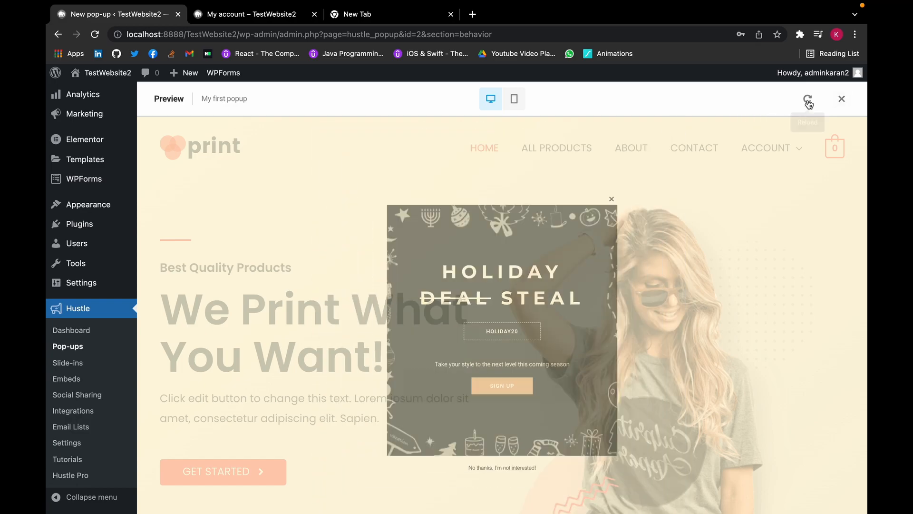
{"action": "left_click", "coordinate": [840, 99]}
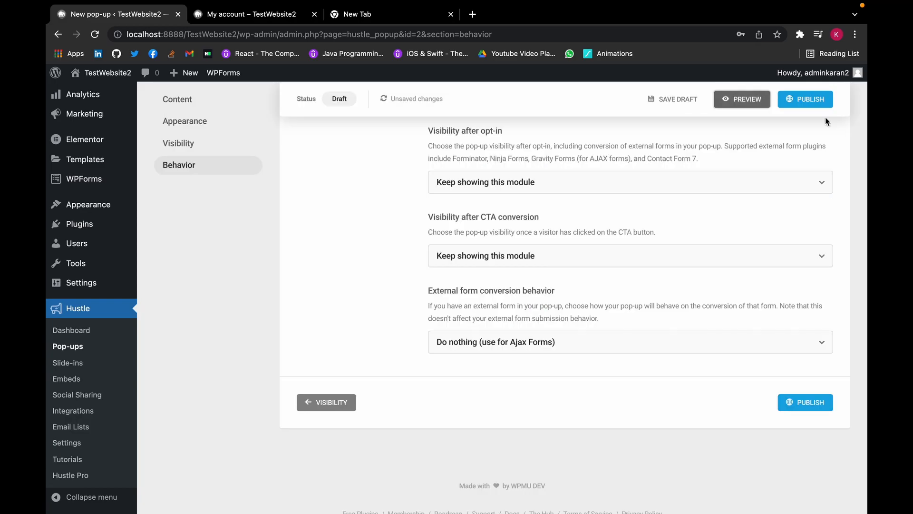
{"action": "left_click", "coordinate": [807, 401]}
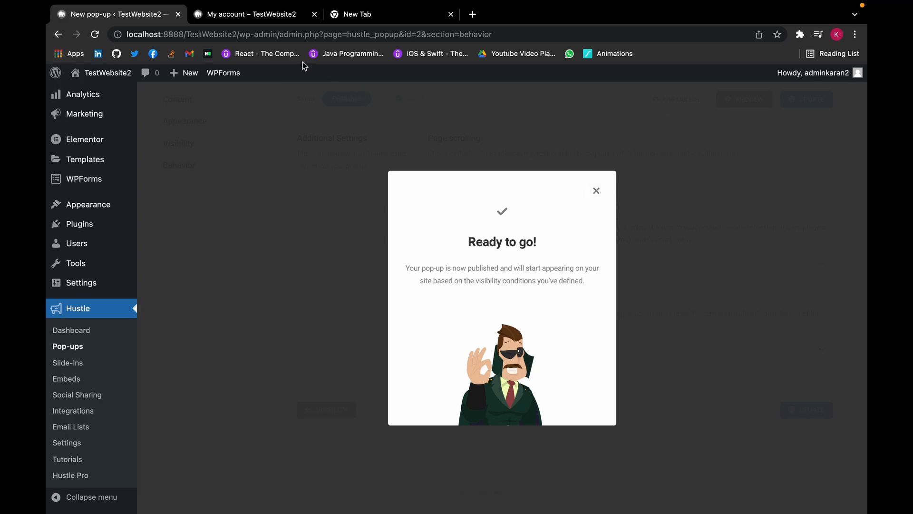
Open the site's home page at localhost:8888/TestWebsite2/ in a new incognito window.
{"action": "key", "text": "super+shift+n"}
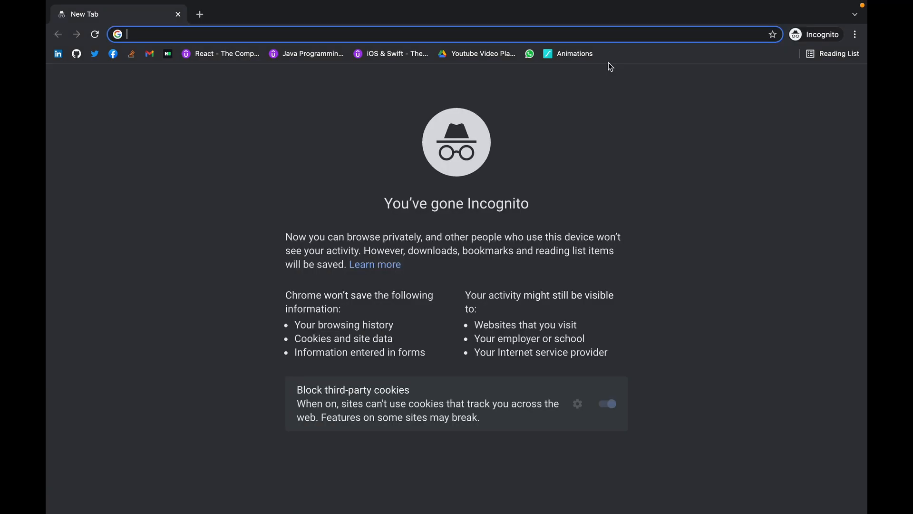
{"action": "type", "text": "http://localhost:8888/TestWebsite2/my-acc"}
{"action": "key", "text": "BackSpace"}
{"action": "key", "text": "BackSpace"}
{"action": "key", "text": "BackSpace"}
{"action": "key", "text": "BackSpace"}
{"action": "key", "text": "BackSpace"}
{"action": "key", "text": "BackSpace"}
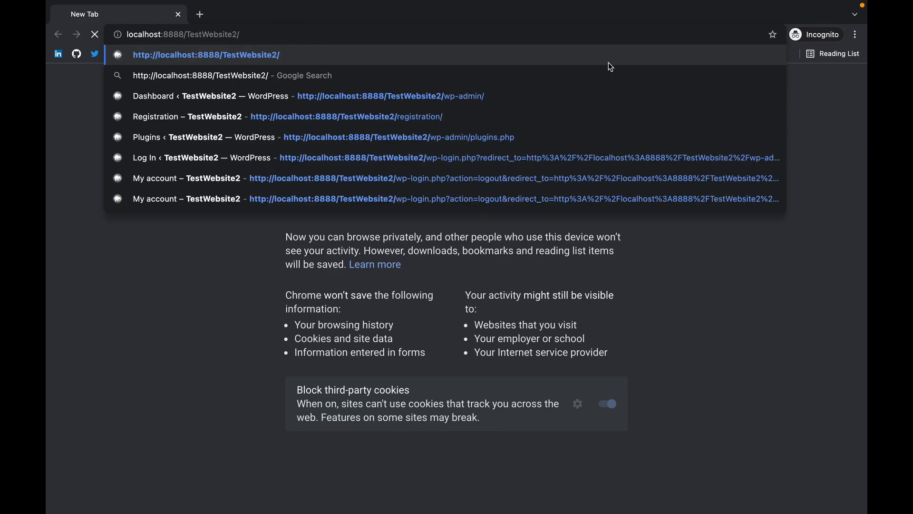
{"action": "key", "text": "Return"}
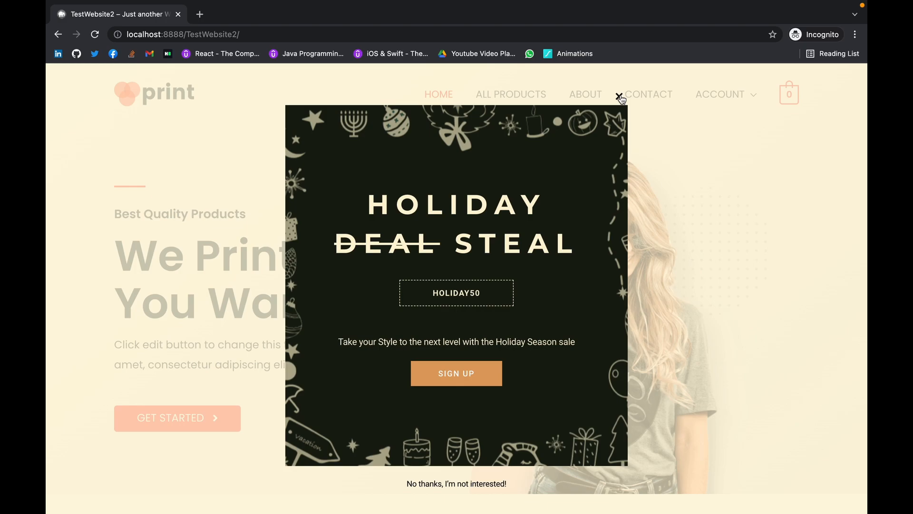
Test the live pop-up's Sign Up link, close the account page it opens and dismiss the pop-up on the home page.
{"action": "left_click", "coordinate": [476, 375]}
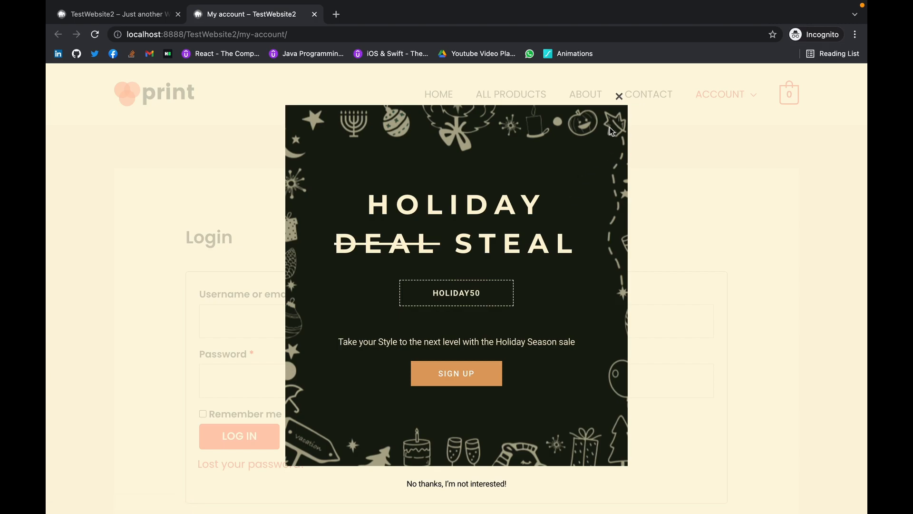
{"action": "left_click", "coordinate": [619, 101]}
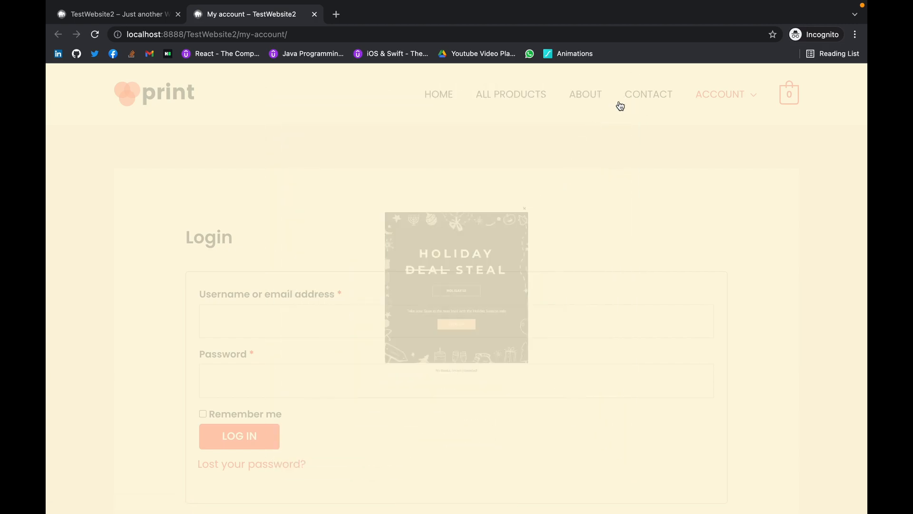
{"action": "scroll", "coordinate": [551, 240], "scroll_direction": "down", "scroll_amount": 2}
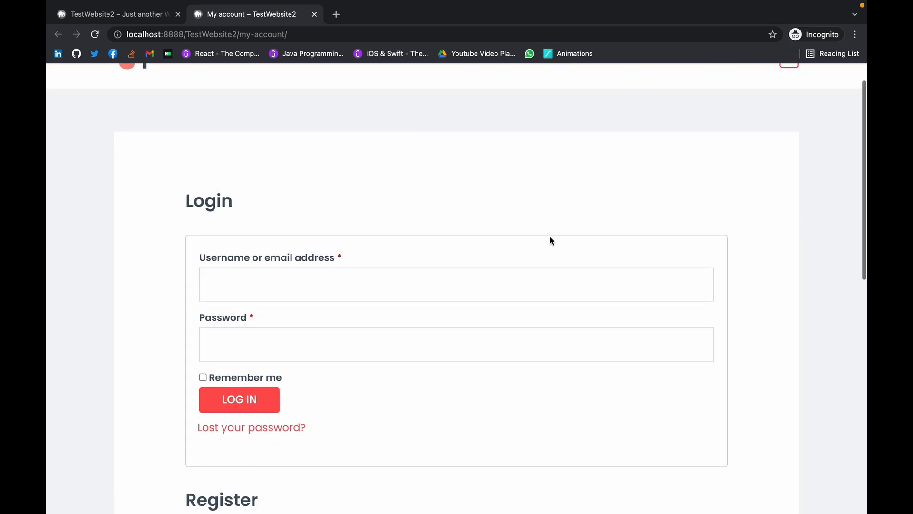
{"action": "key", "text": "super+w"}
{"action": "left_click", "coordinate": [619, 103]}
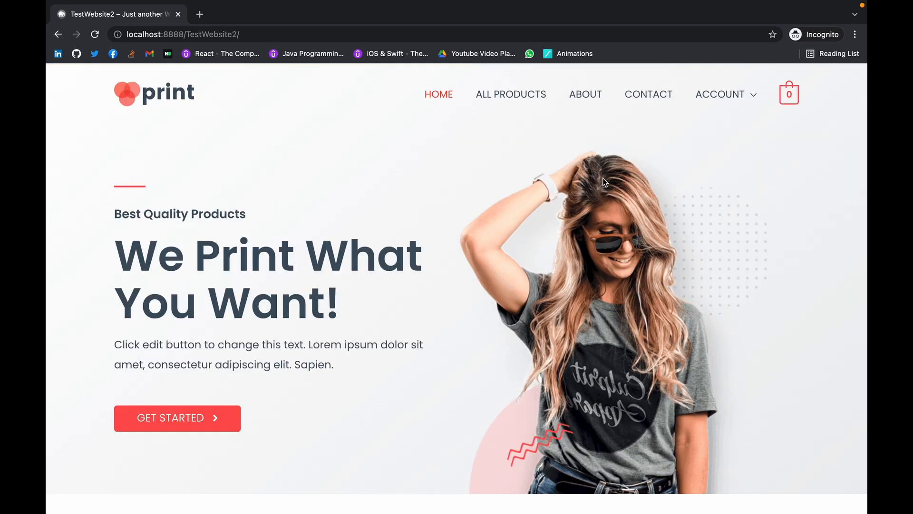
Open the Personalised Mug from the featured products and check whether the pop-up is hidden on its product page.
{"action": "scroll", "coordinate": [602, 179], "scroll_direction": "down", "scroll_amount": 14}
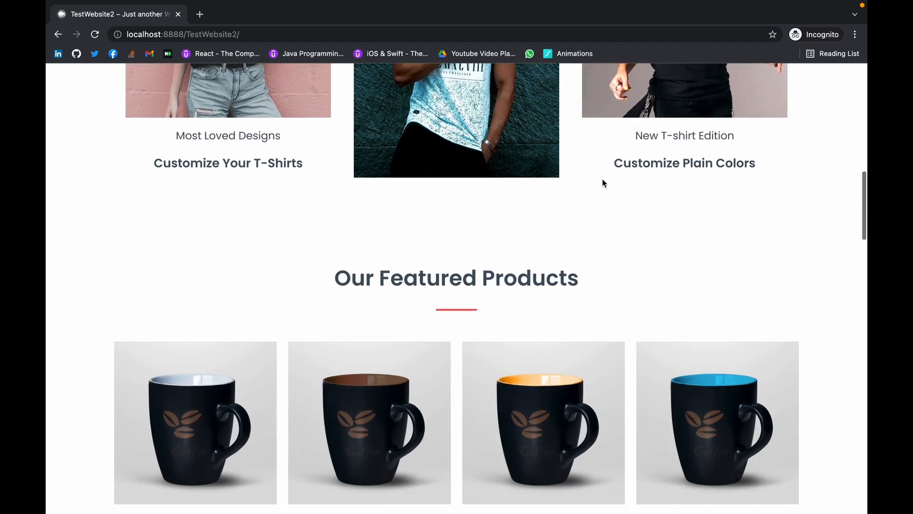
{"action": "scroll", "coordinate": [602, 183], "scroll_direction": "down", "scroll_amount": 5}
{"action": "left_click", "coordinate": [567, 180]}
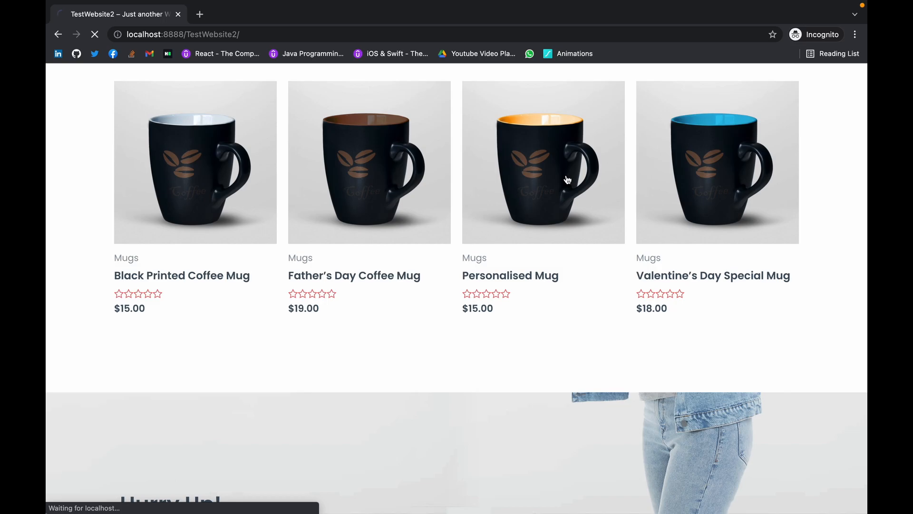
{"action": "scroll", "coordinate": [566, 179], "scroll_direction": "down", "scroll_amount": 5}
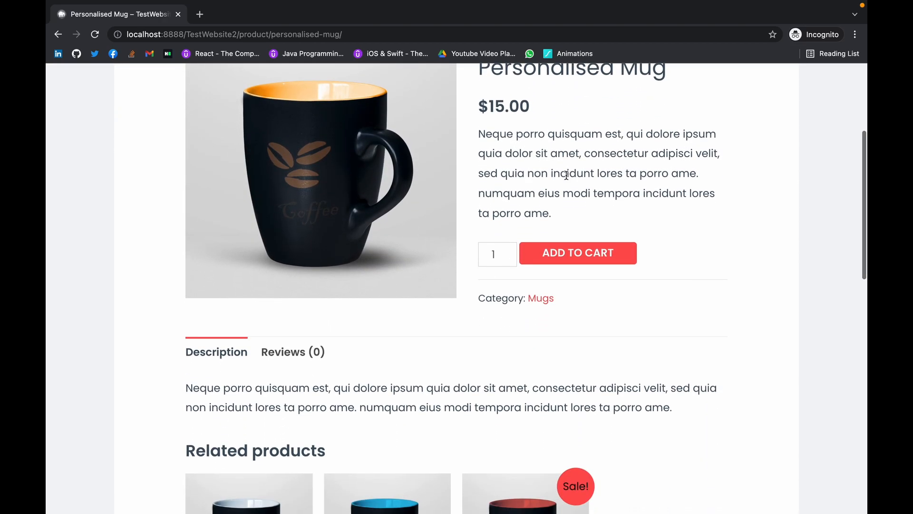
{"action": "scroll", "coordinate": [567, 175], "scroll_direction": "up", "scroll_amount": 5}
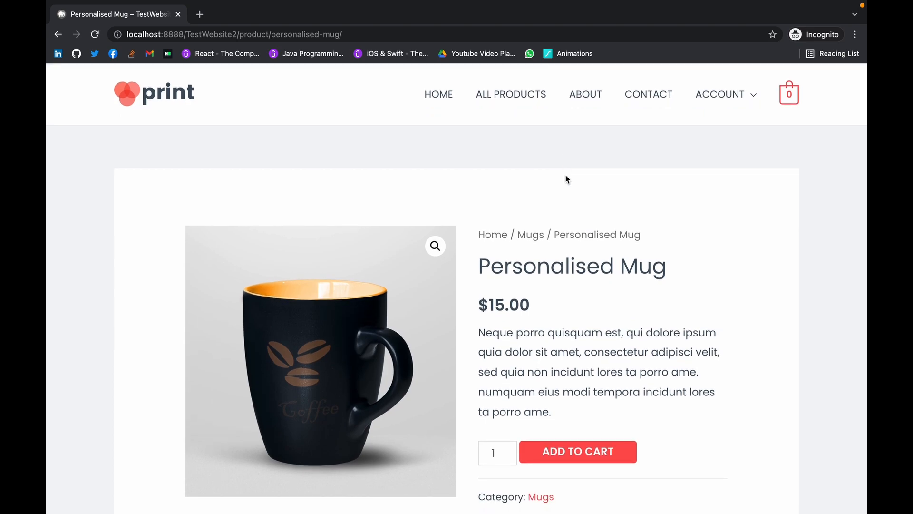